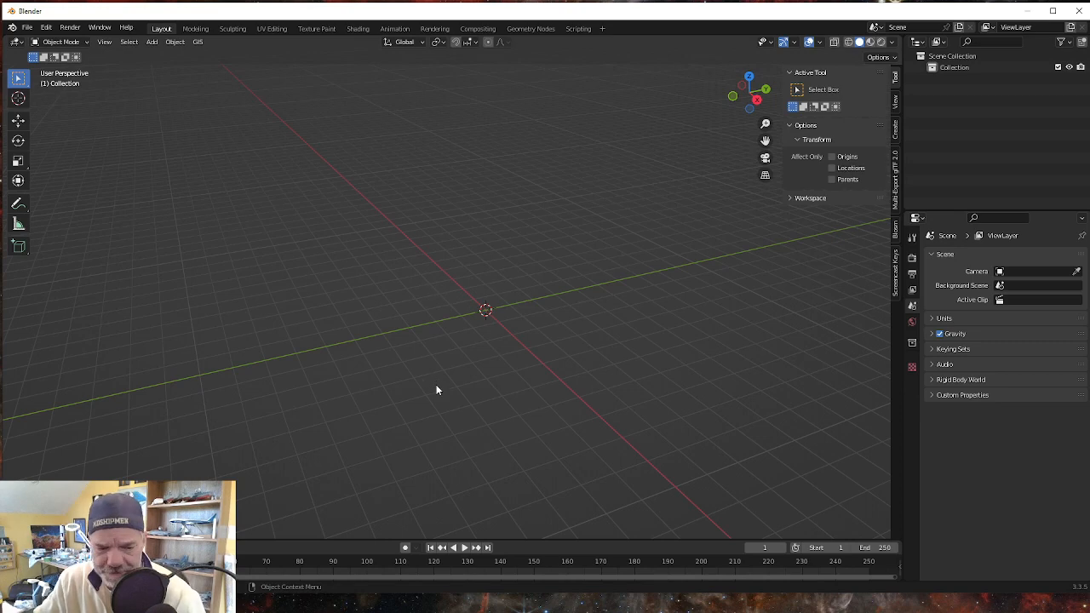
- Add a cube mesh at the centre of the empty scene
{"action": "key", "text": "shift+a"}
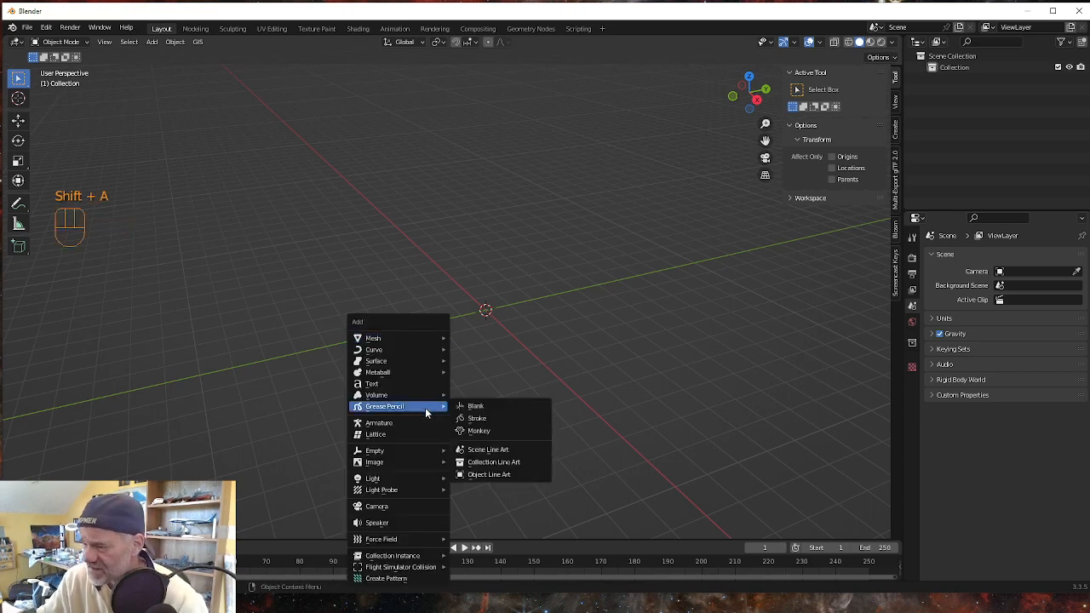
{"action": "mouse_move", "coordinate": [398, 342]}
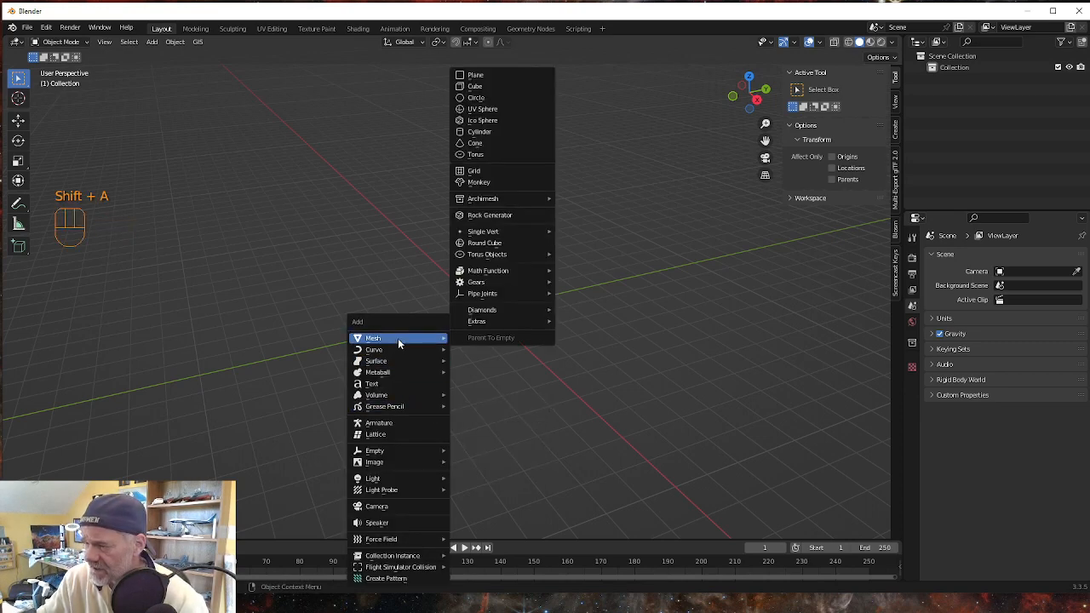
{"action": "left_click", "coordinate": [475, 86]}
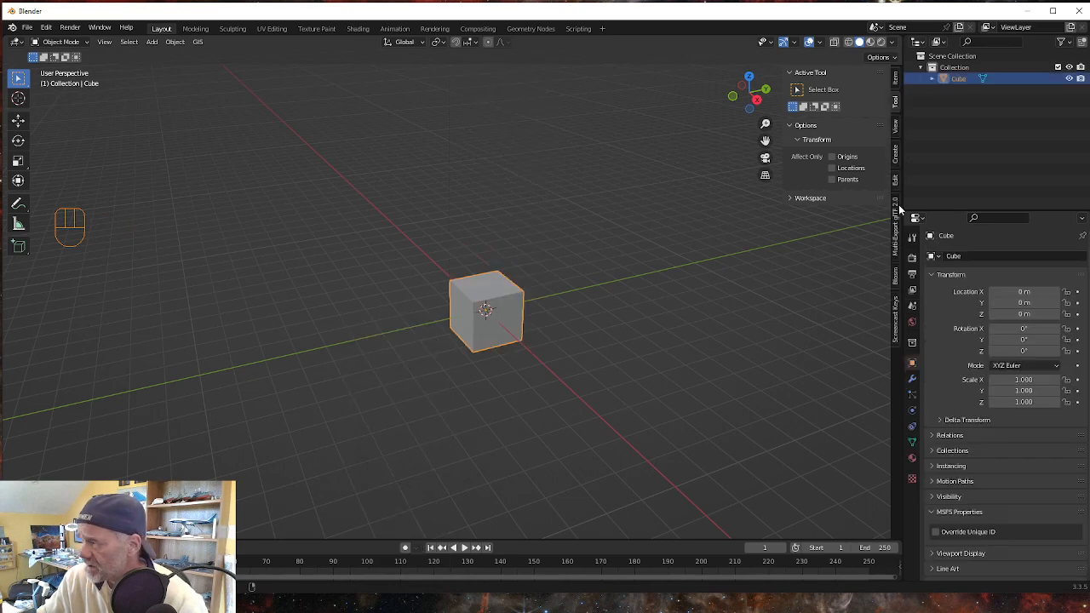
- Set the cube's X and Z dimensions to 10 m each
{"action": "left_click", "coordinate": [894, 82]}
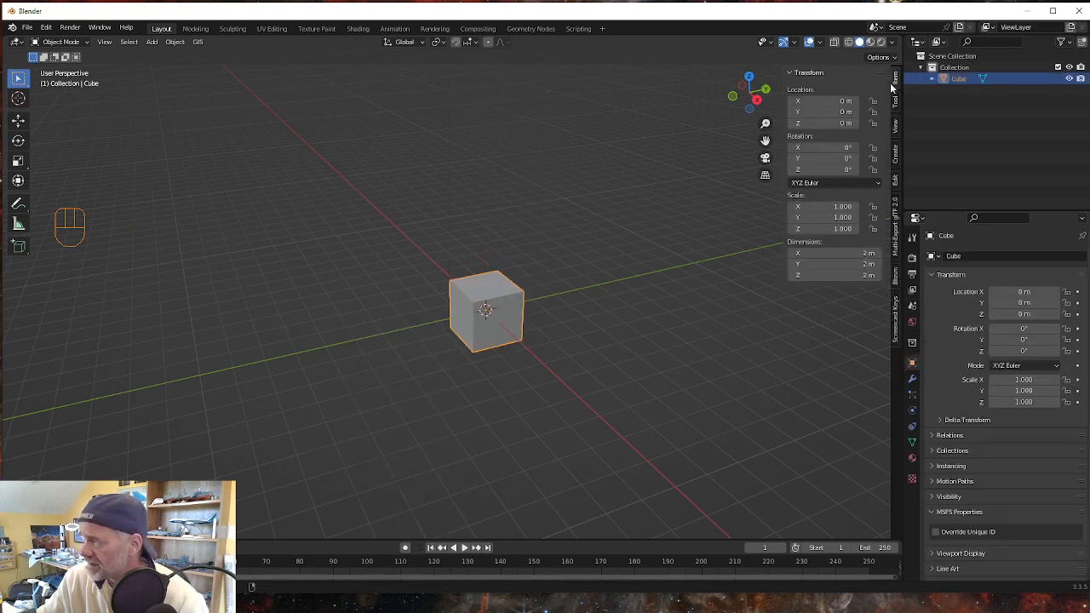
{"action": "left_click", "coordinate": [854, 252]}
{"action": "type", "text": "10"}
{"action": "key", "text": "Return"}
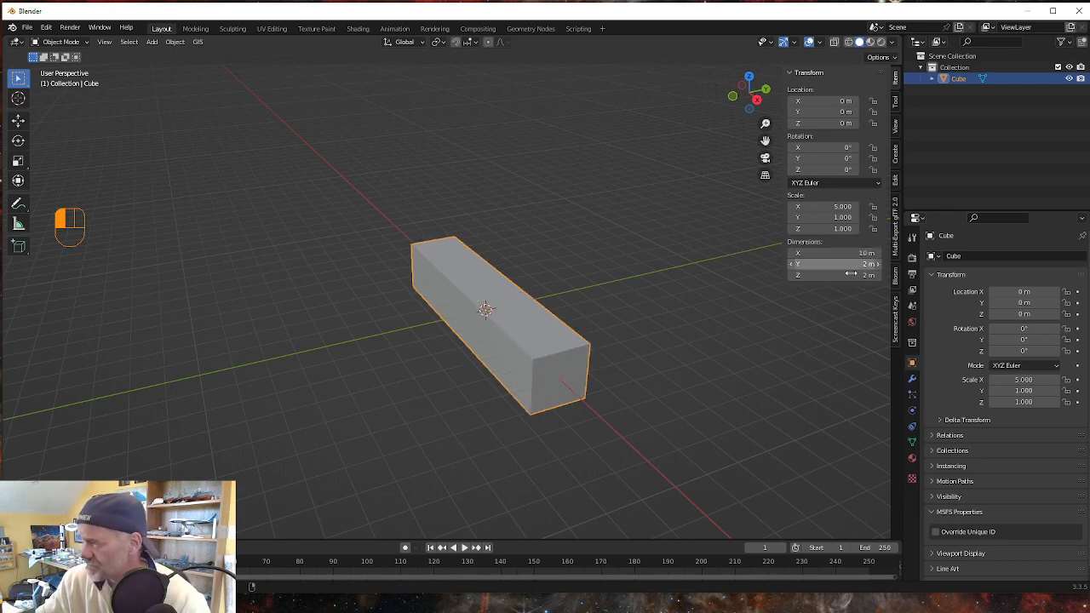
{"action": "double_click", "coordinate": [815, 275]}
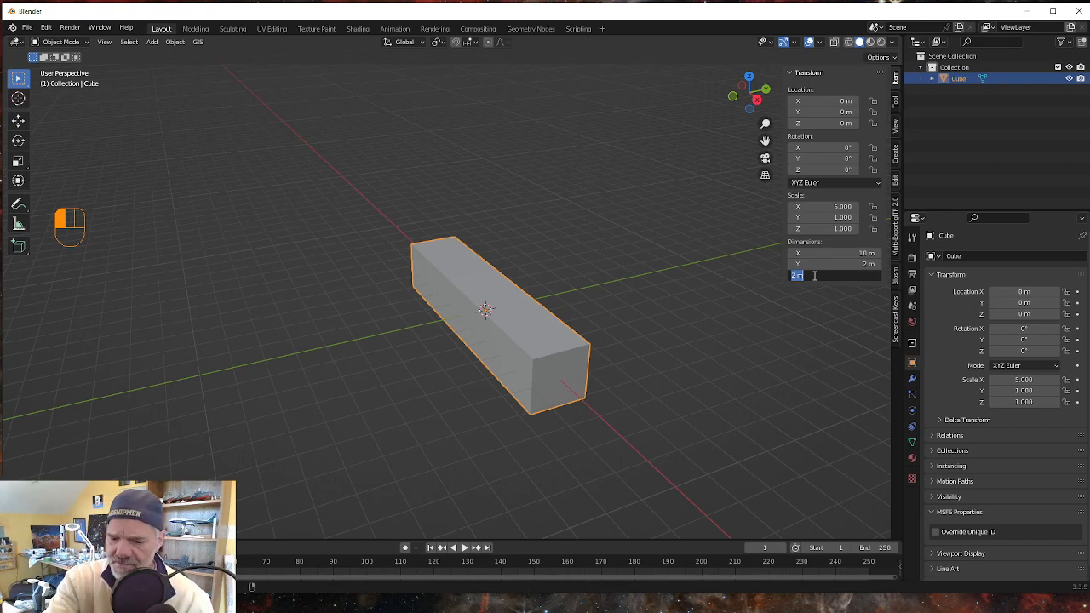
{"action": "type", "text": "10"}
{"action": "key", "text": "Return"}
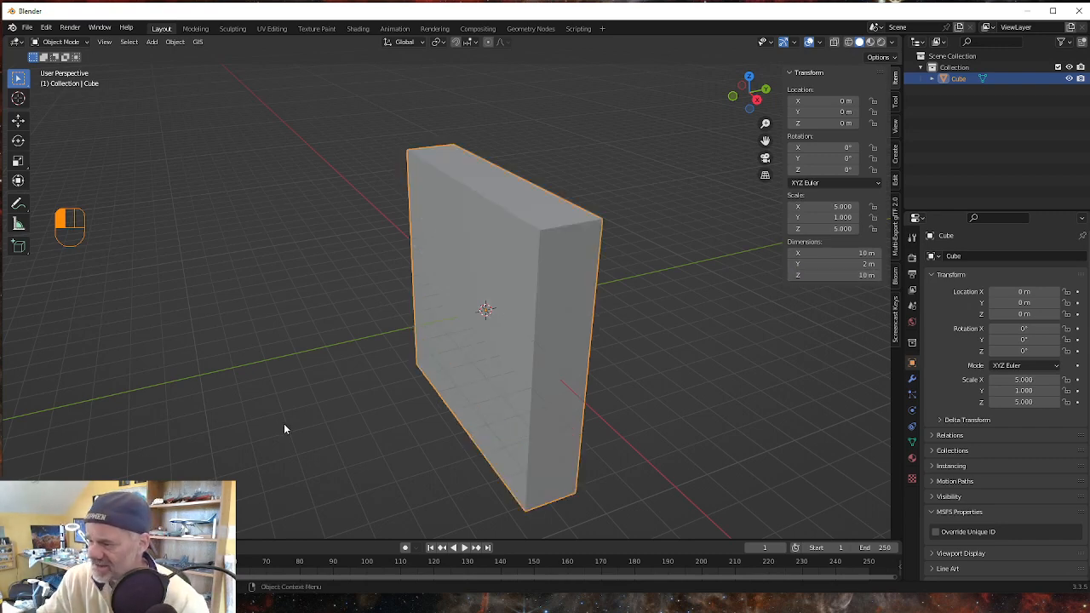
- Move the block 5 m up along the global Z axis
{"action": "key", "text": "g"}
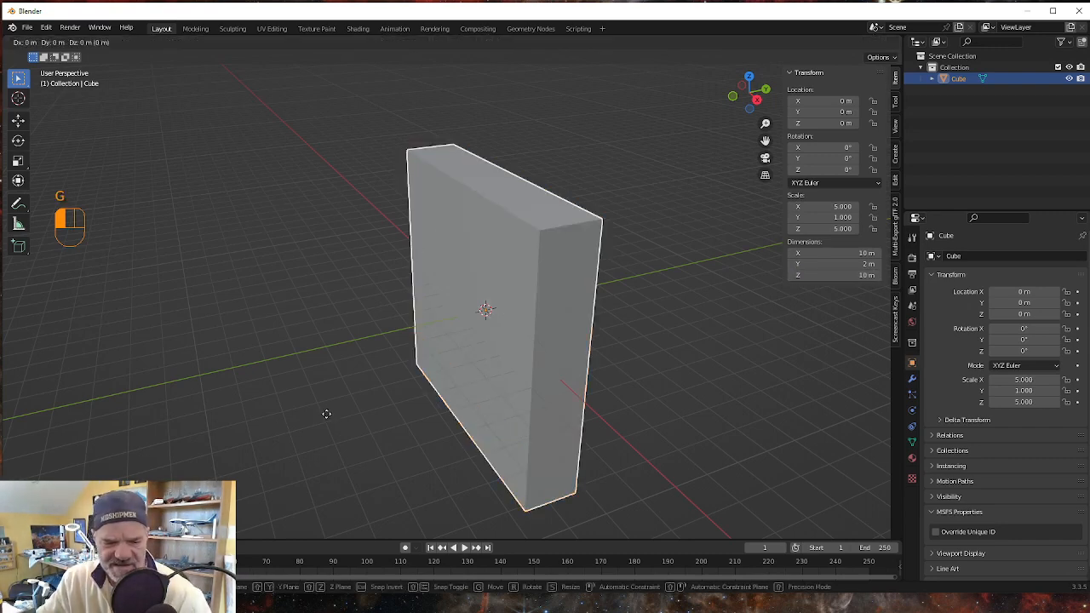
{"action": "type", "text": "z"}
{"action": "type", "text": "5"}
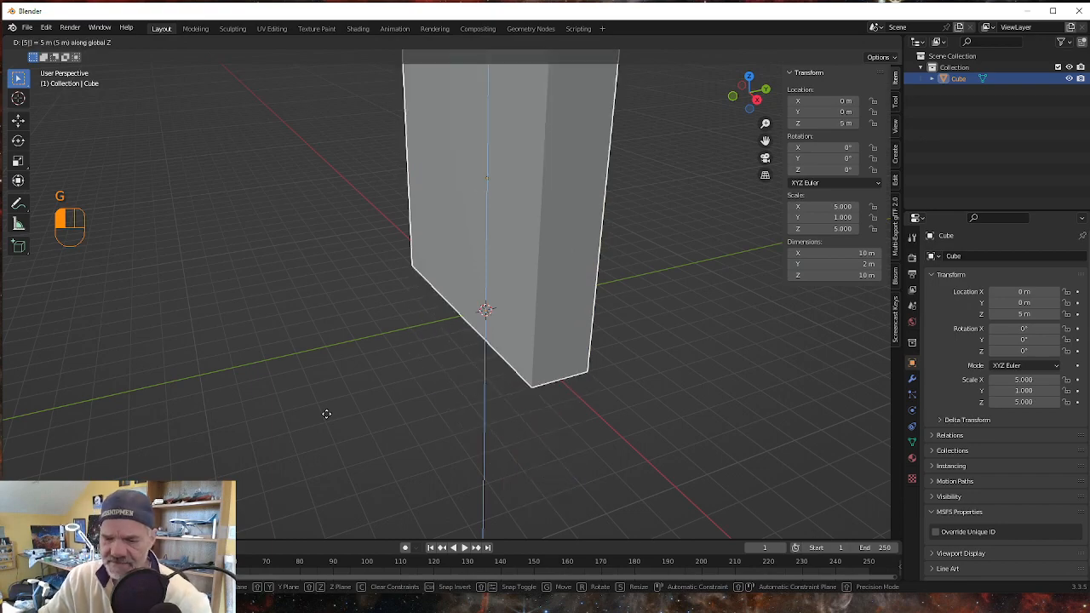
{"action": "key", "text": "Return"}
- Snap the 3D cursor to the block's lower back vertex on the +X side, and return to Object Mode
{"action": "middle_click_drag", "start_coordinate": [414, 471], "coordinate": [464, 464]}
{"action": "scroll", "coordinate": [440, 440], "scroll_direction": "down", "scroll_amount": 4}
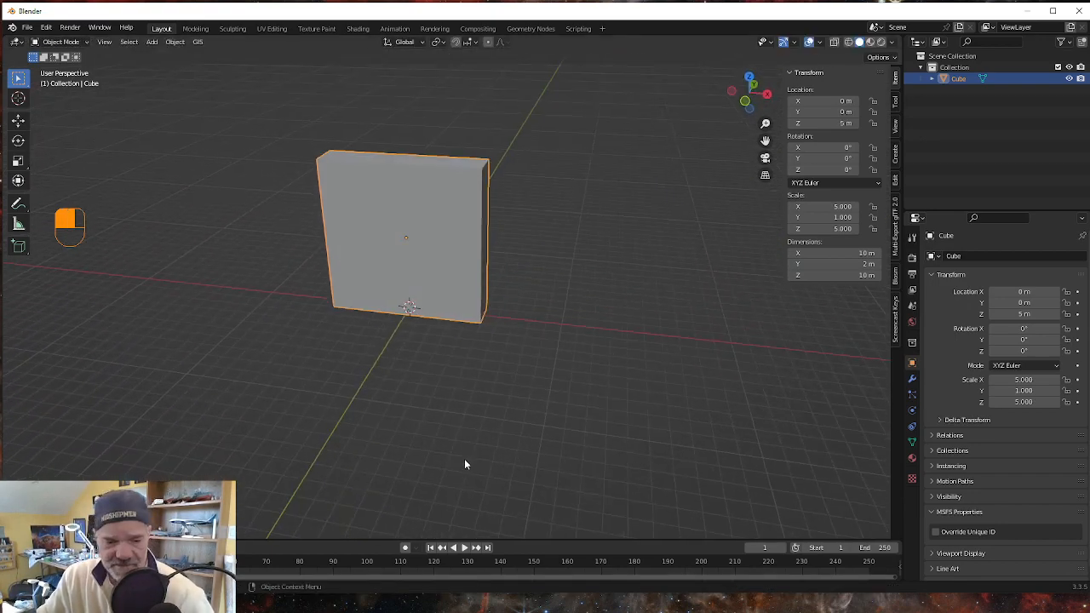
{"action": "key", "text": "grave"}
{"action": "key", "text": "9"}
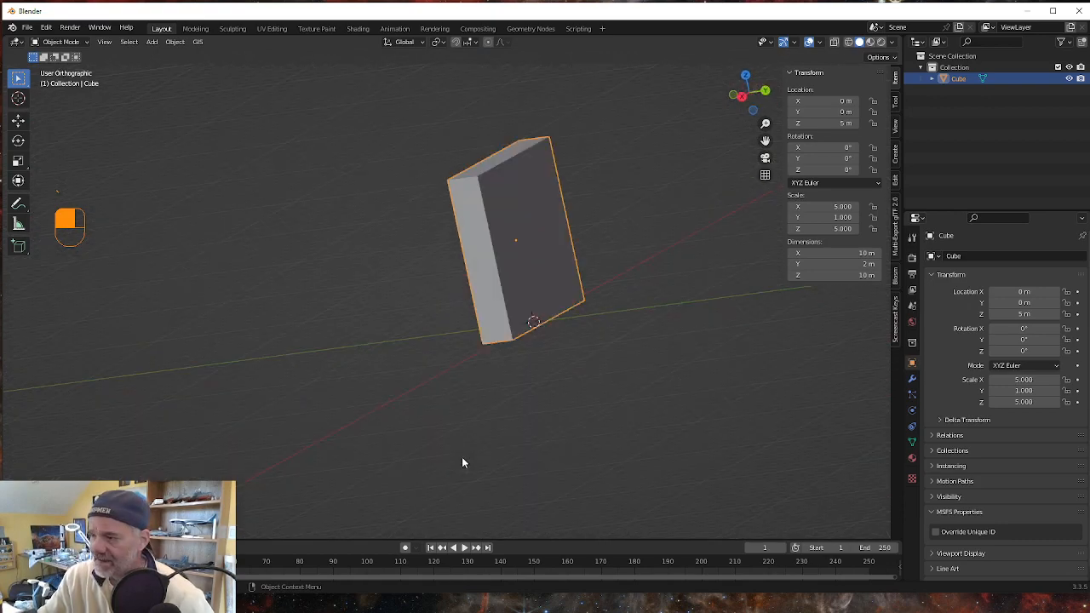
{"action": "middle_click_drag", "start_coordinate": [512, 417], "coordinate": [419, 434], "text": "shift"}
{"action": "scroll", "coordinate": [419, 435], "scroll_direction": "up", "scroll_amount": 2}
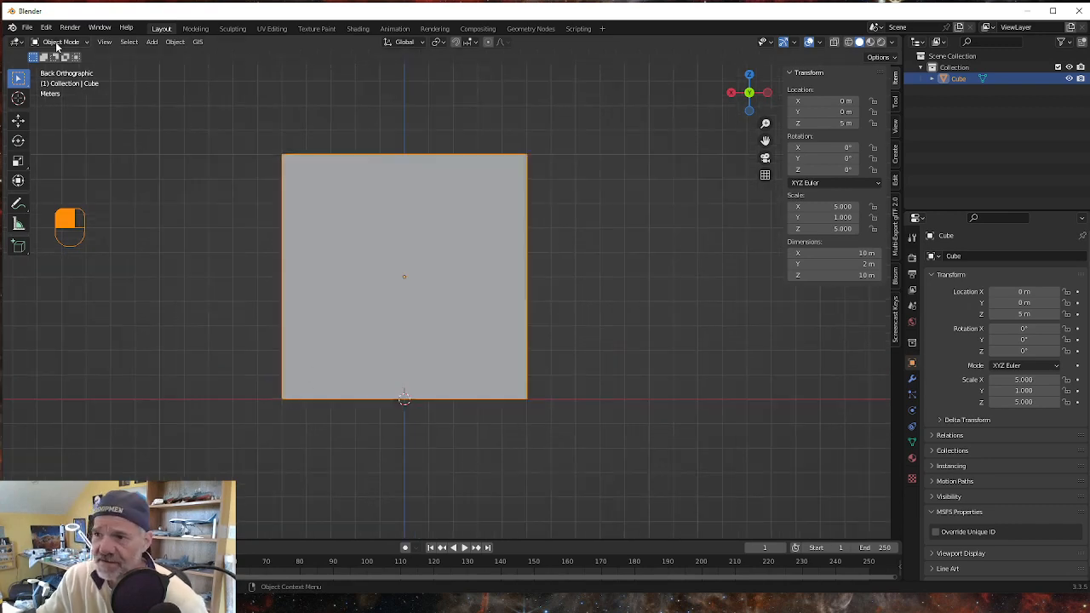
{"action": "key", "text": "Tab"}
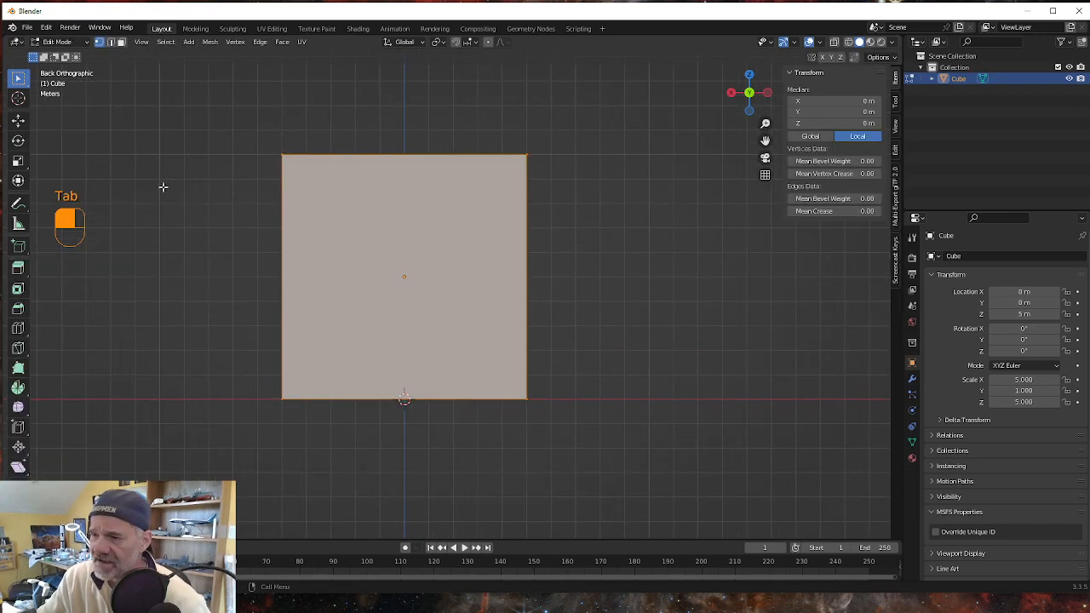
{"action": "left_click", "coordinate": [284, 399]}
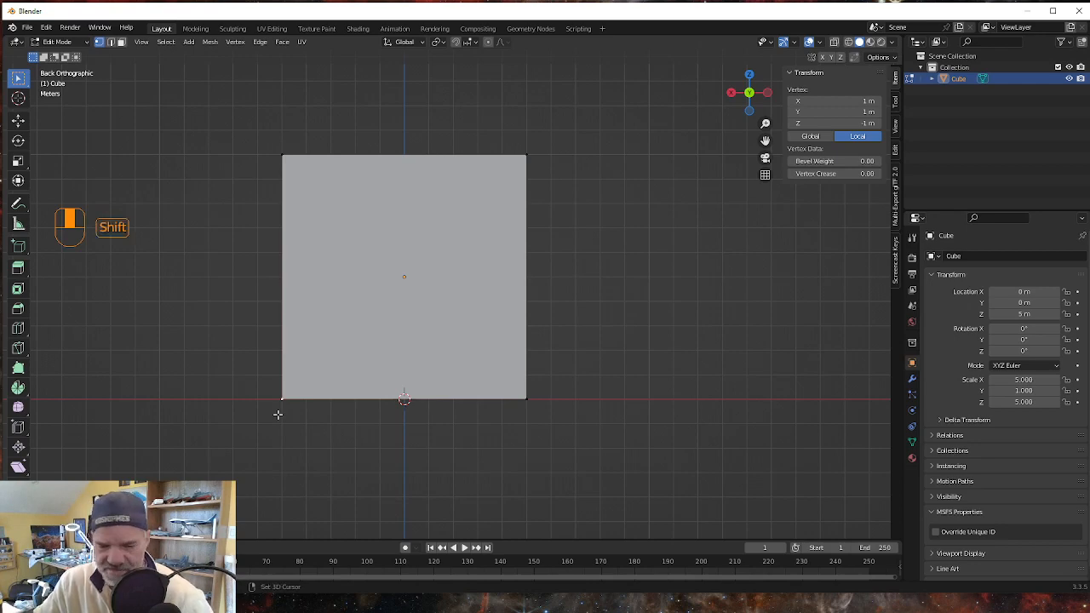
{"action": "key", "text": "shift+s"}
{"action": "left_click", "coordinate": [277, 481]}
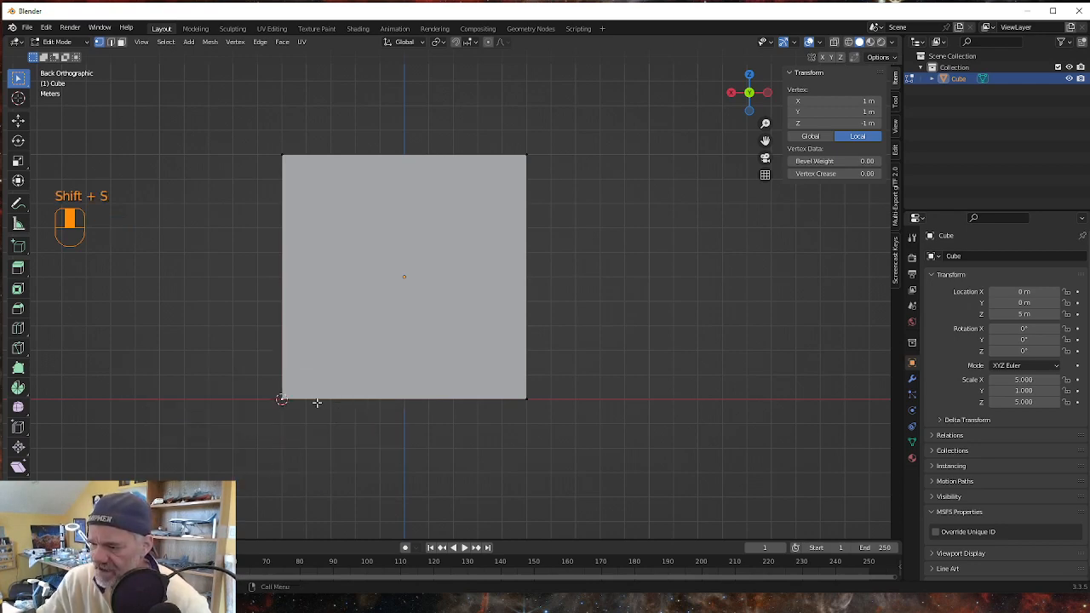
{"action": "key", "text": "Tab"}
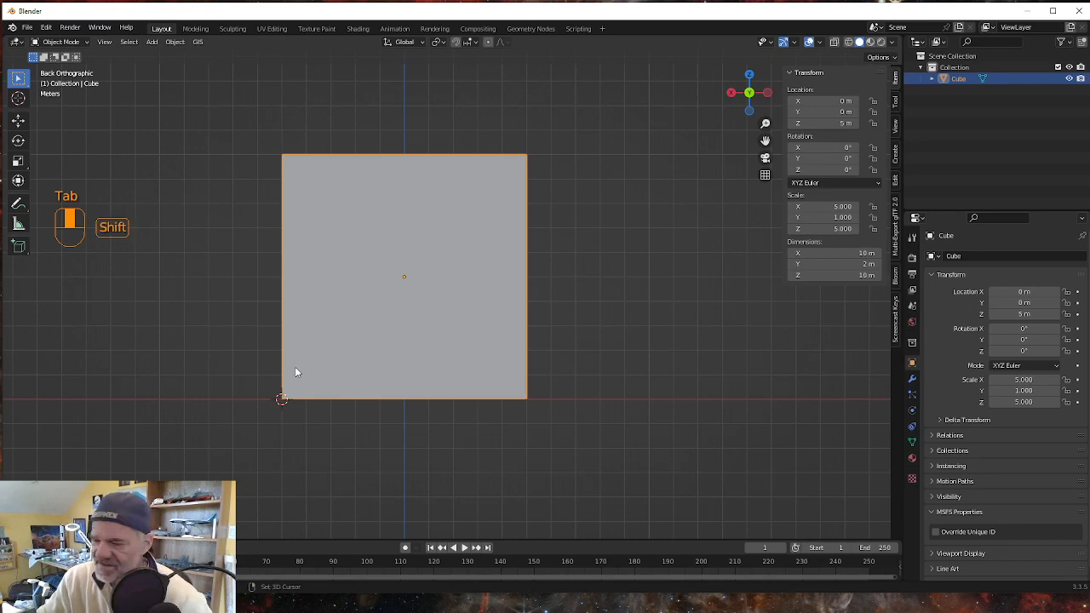
- Add a single-vertex mesh object at the 3D cursor on the block's lower corner
{"action": "key", "text": "shift+a"}
{"action": "mouse_move", "coordinate": [282, 375]}
{"action": "mouse_move", "coordinate": [251, 340]}
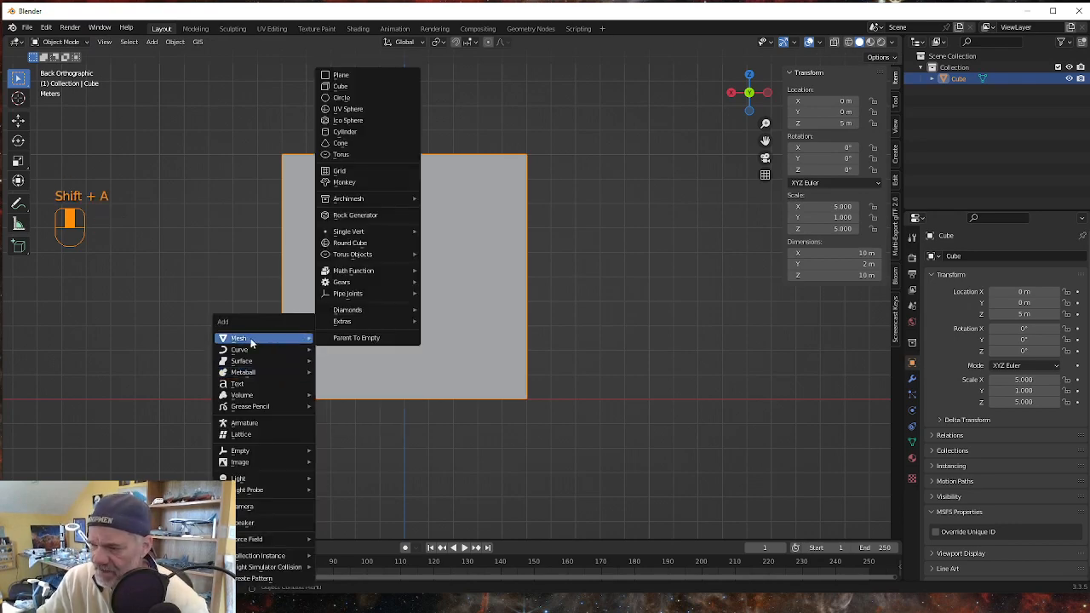
{"action": "mouse_move", "coordinate": [361, 234]}
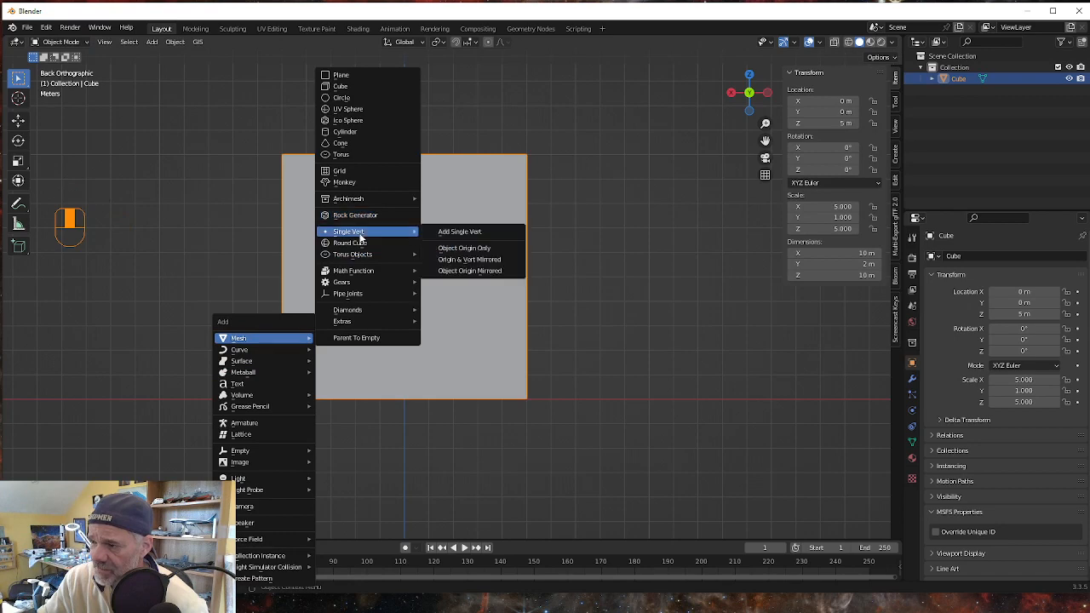
{"action": "left_click", "coordinate": [463, 233]}
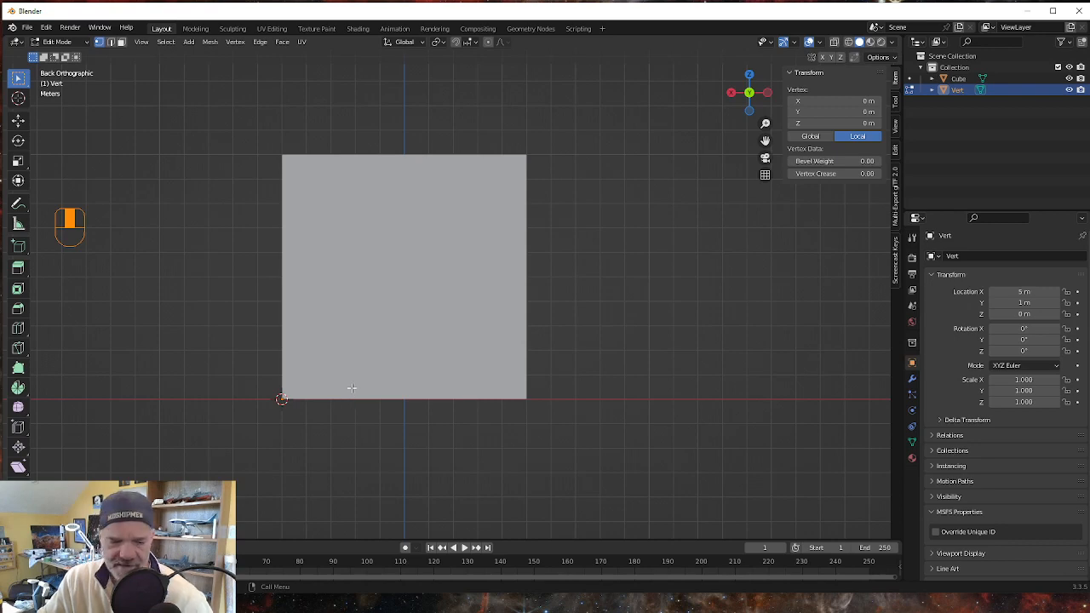
{"action": "key", "text": "g"}
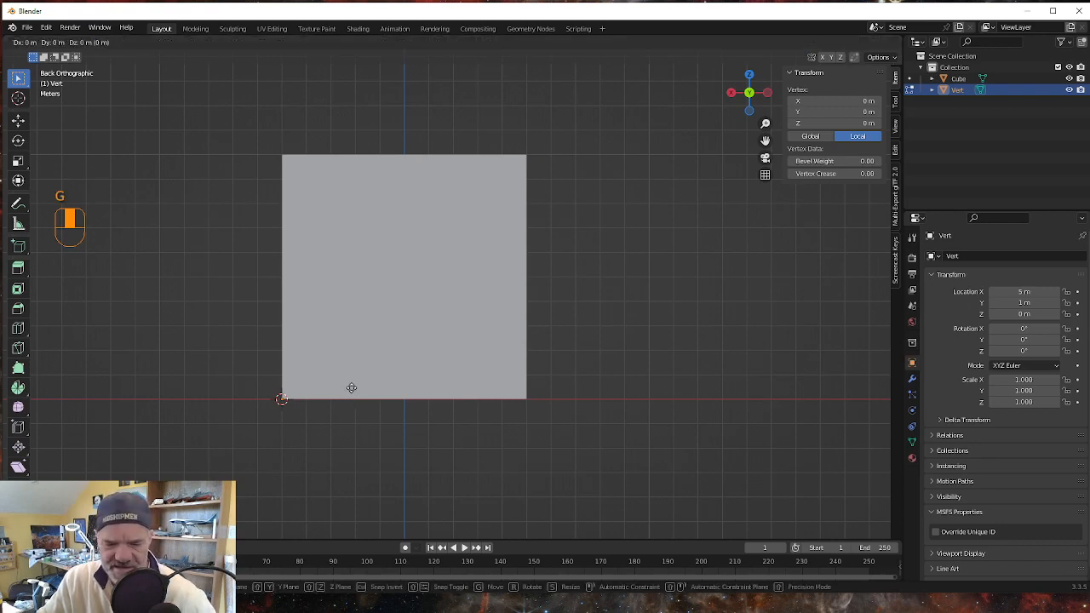
{"action": "type", "text": "x2.5"}
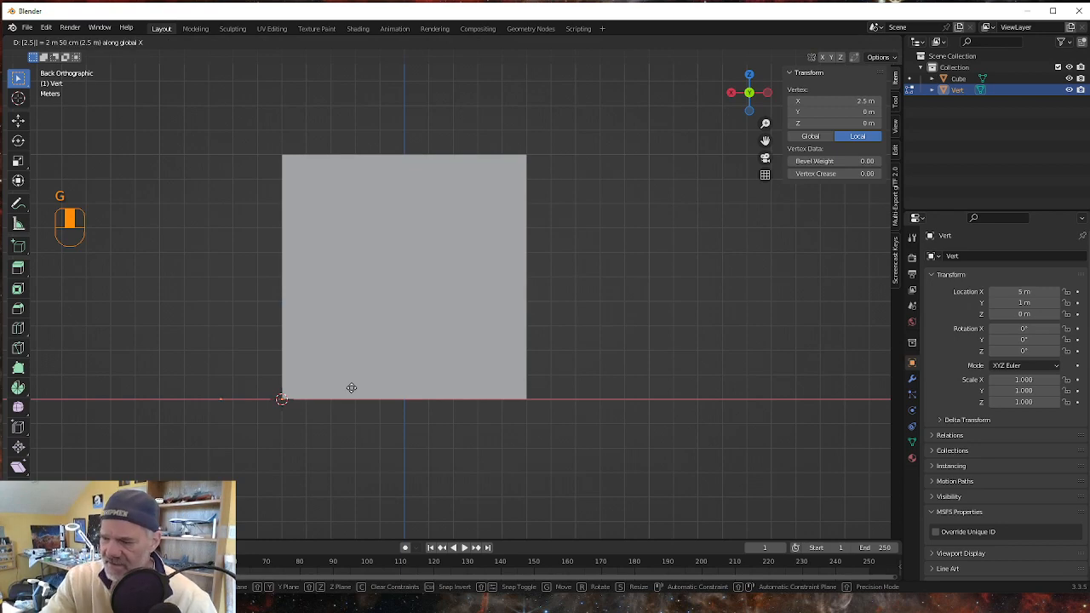
{"action": "key", "text": "Escape"}
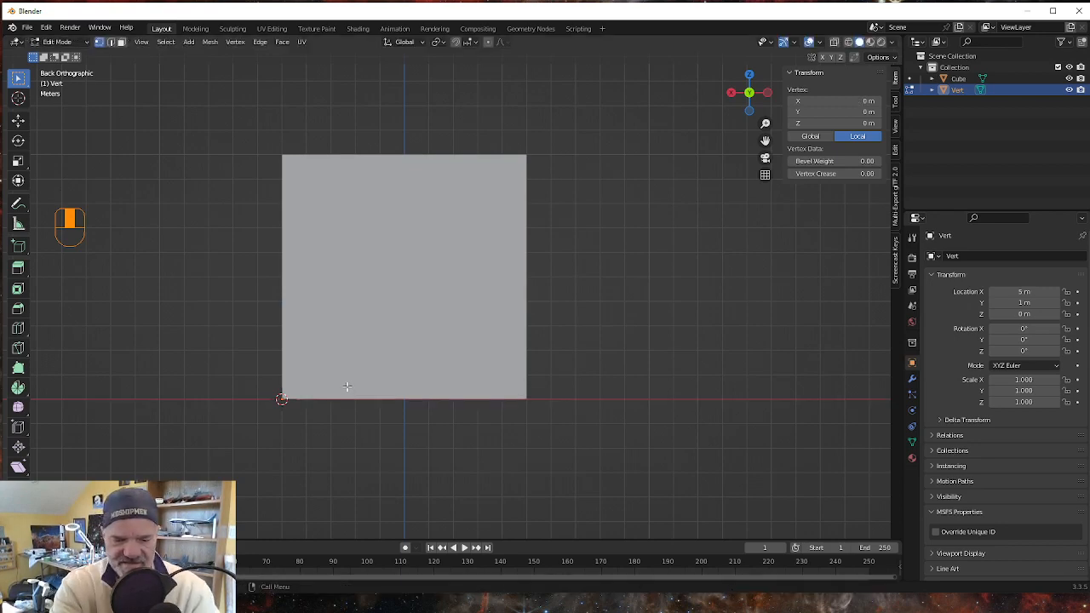
{"action": "key", "text": "g"}
{"action": "key", "text": "x"}
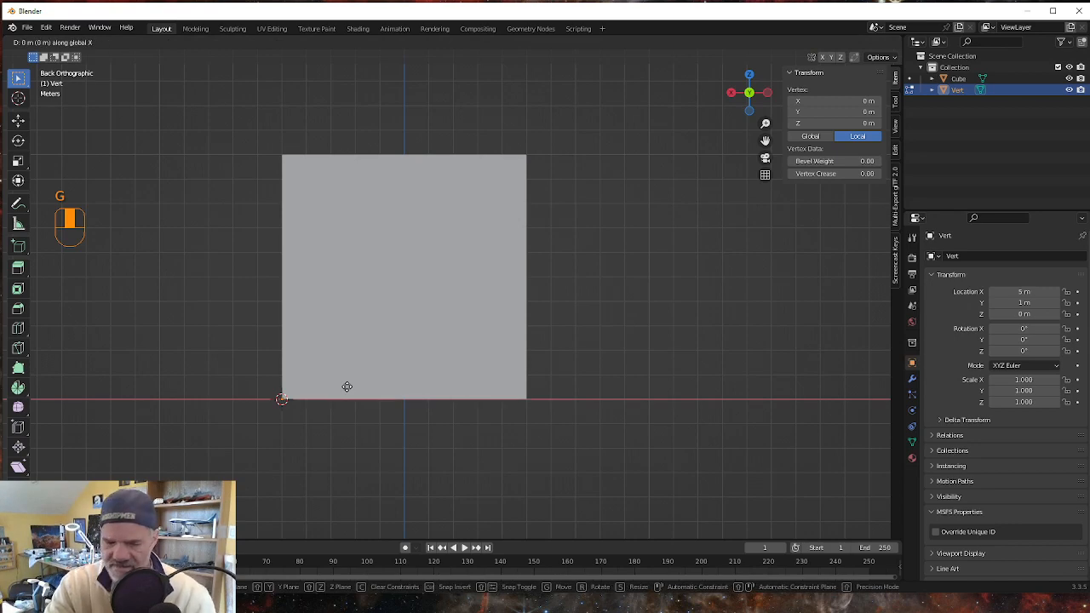
{"action": "type", "text": "2"}
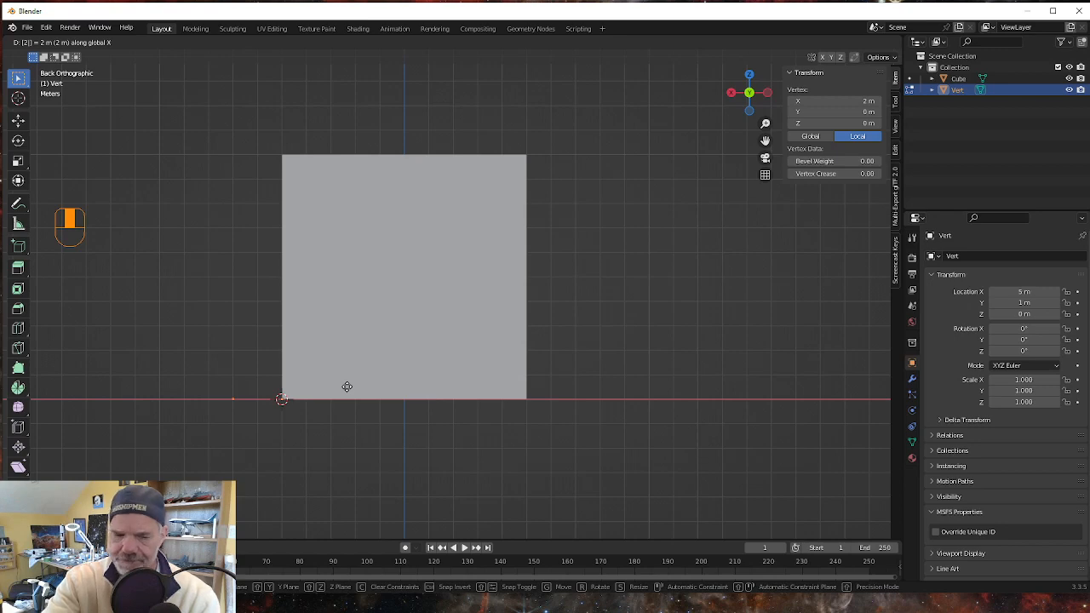
{"action": "key", "text": "Escape"}
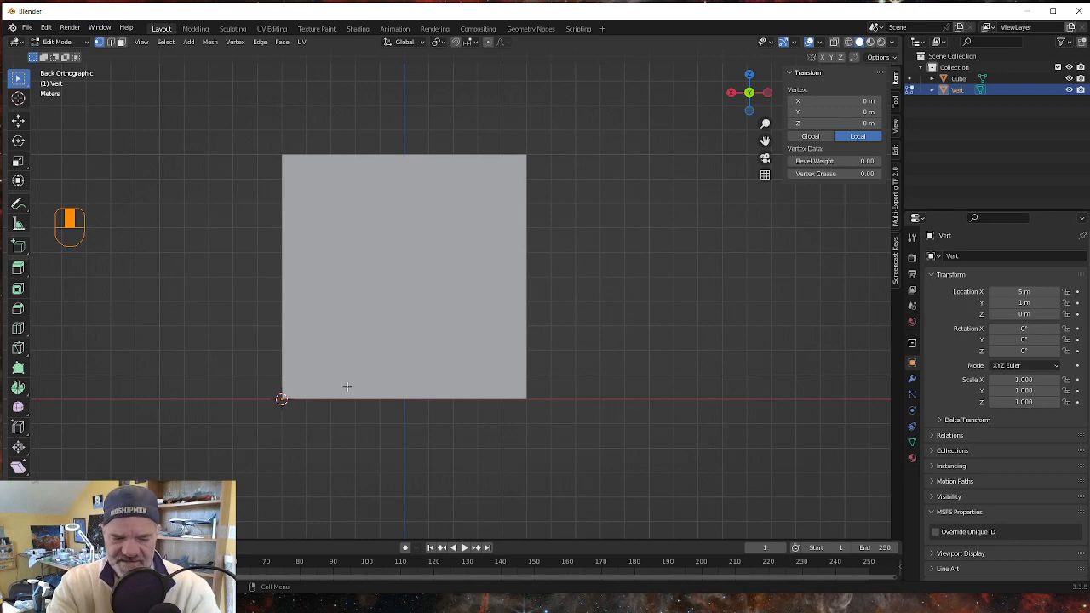
- Move the single vertex -2.5 m along X and extrude it -5 m along X to form the base edge
{"action": "type", "text": "gx"}
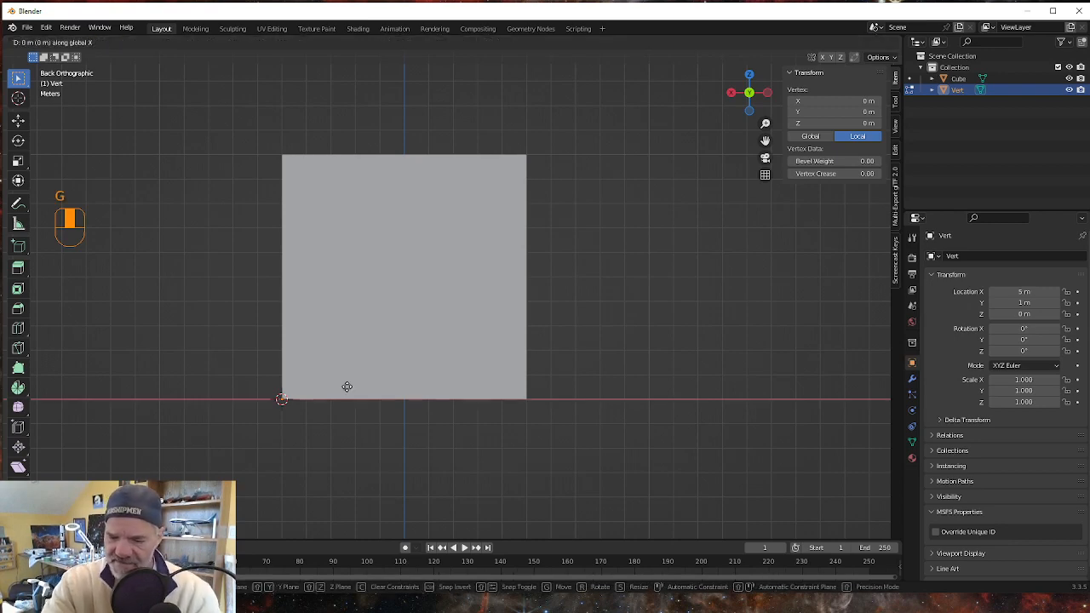
{"action": "type", "text": "-2.5"}
{"action": "left_click", "coordinate": [346, 387]}
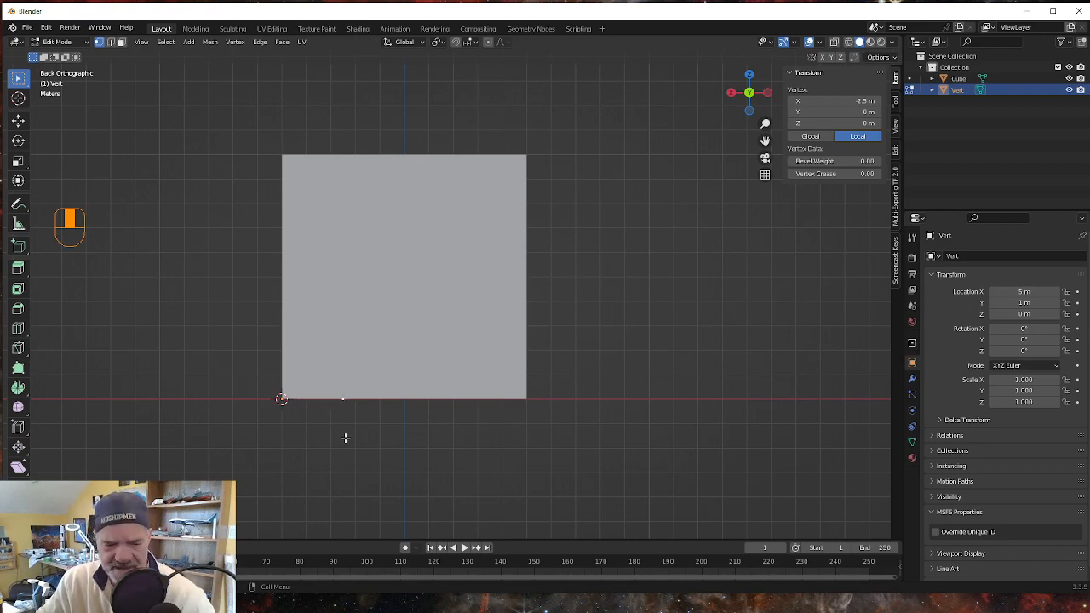
{"action": "key", "text": "e"}
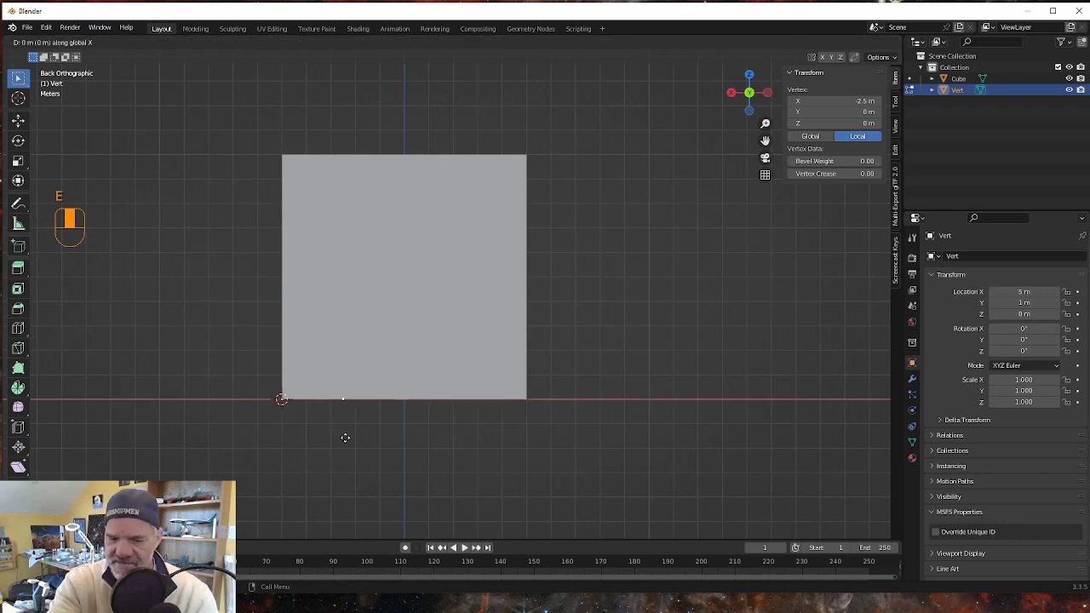
{"action": "type", "text": "-5"}
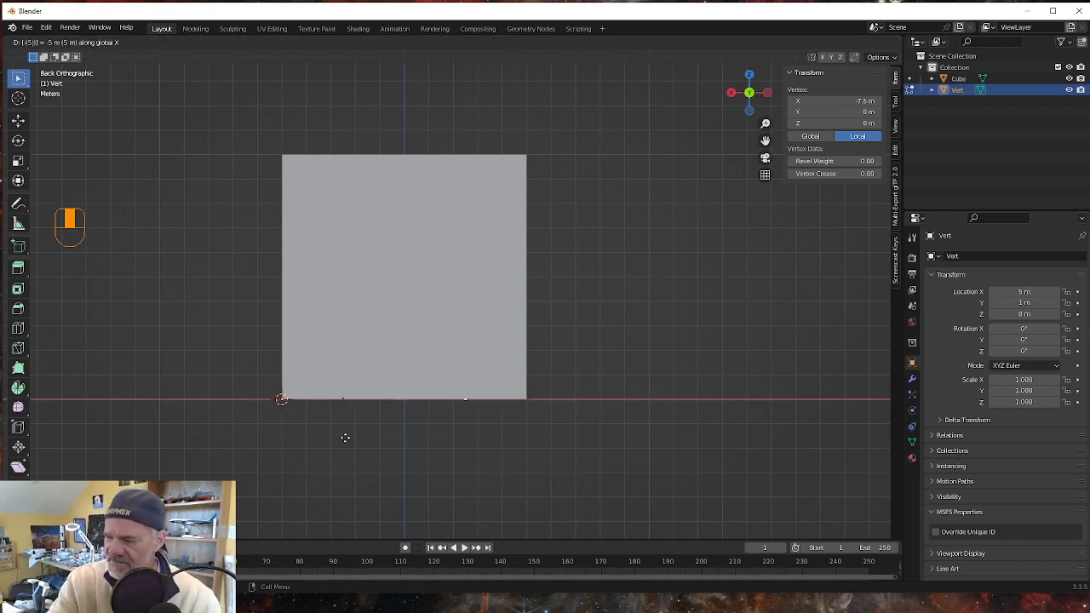
{"action": "key", "text": "Return"}
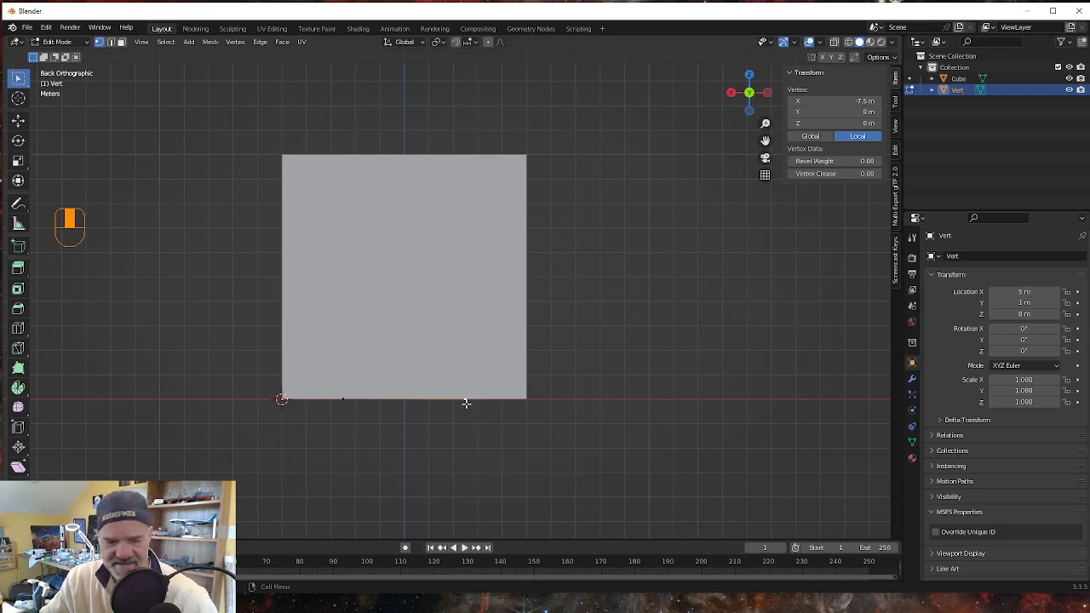
- Extrude each end vertex of the base edge 5 m up along Z to form two vertical sides
{"action": "key", "text": "e"}
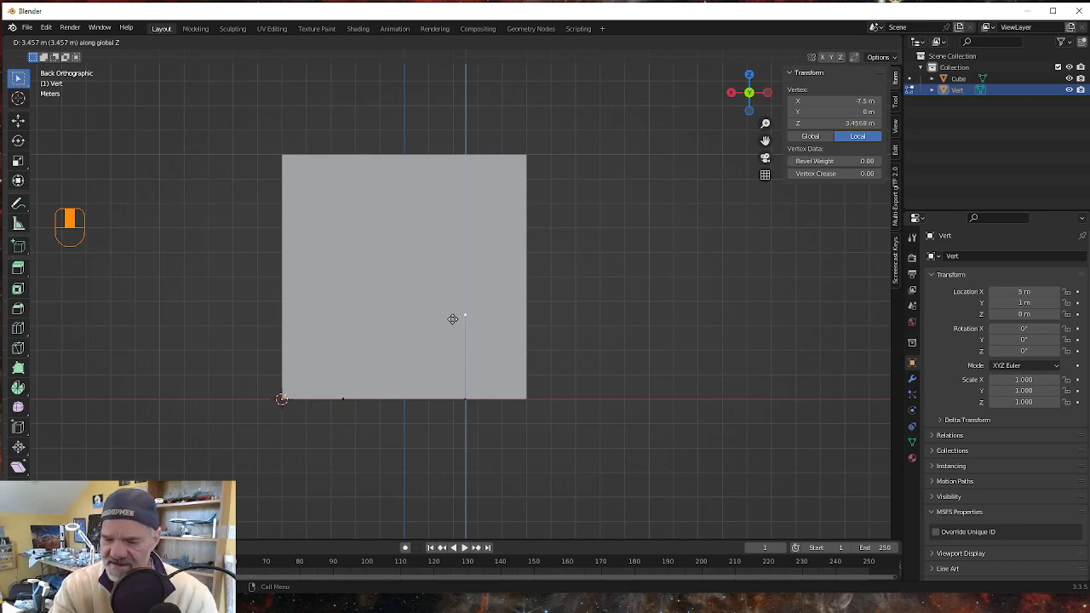
{"action": "type", "text": "5"}
{"action": "left_click", "coordinate": [452, 319]}
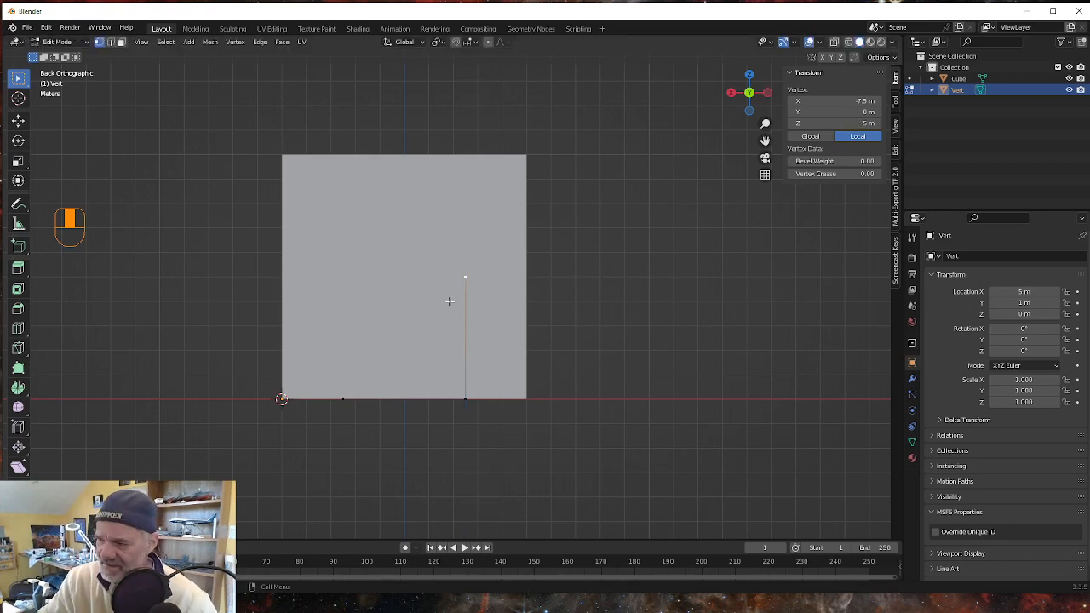
{"action": "left_click", "coordinate": [343, 399]}
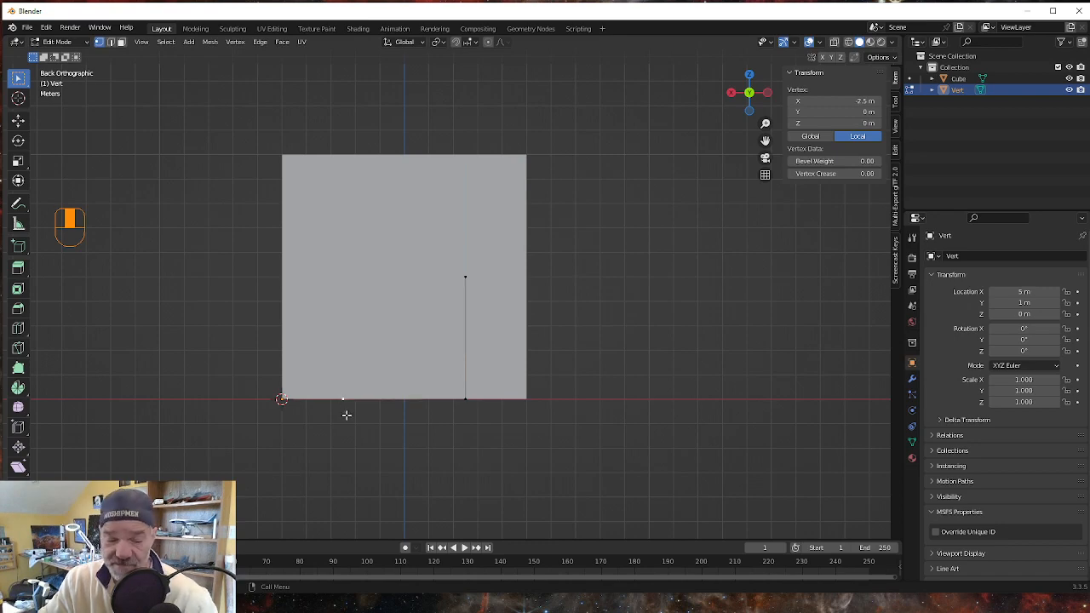
{"action": "key", "text": "e"}
{"action": "key", "text": "z"}
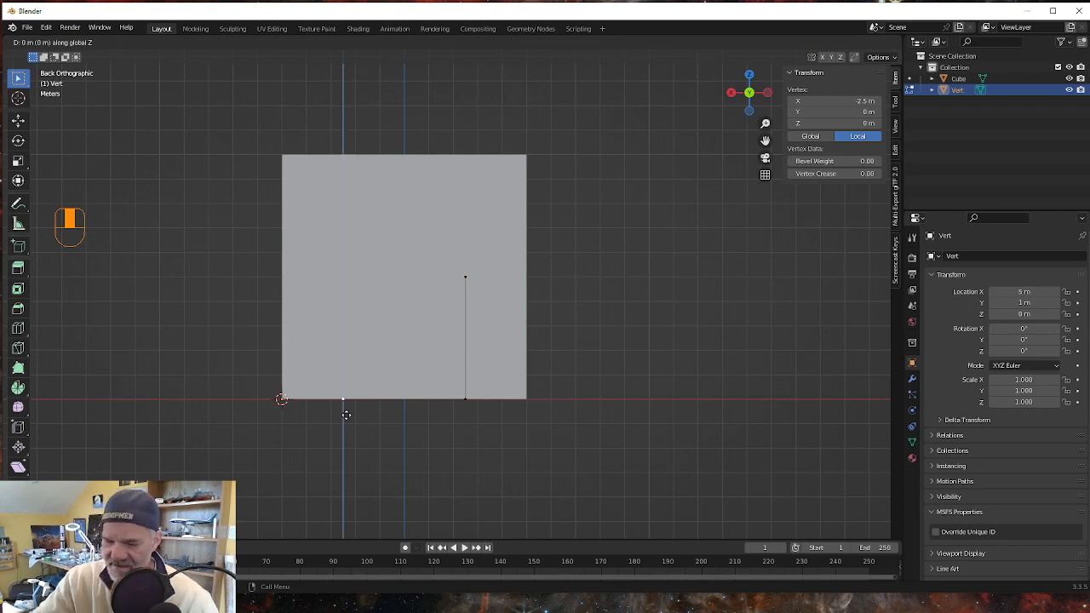
{"action": "type", "text": "5"}
{"action": "key", "text": "Return"}
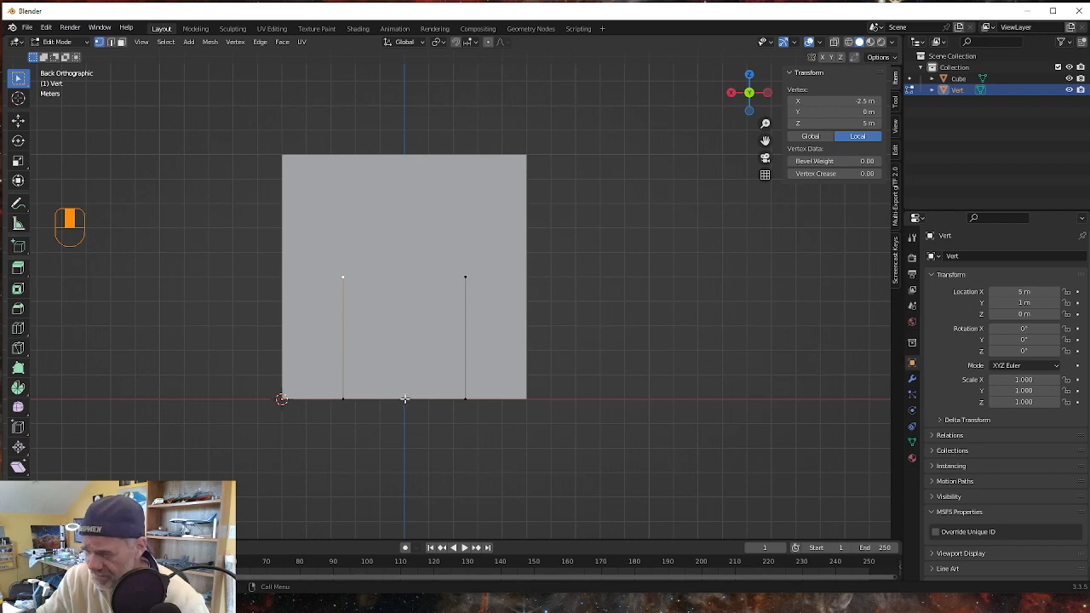
- Snap the 3D cursor to the midpoint of the base edge's two end vertices
{"action": "left_click_drag", "start_coordinate": [327, 416], "coordinate": [488, 388]}
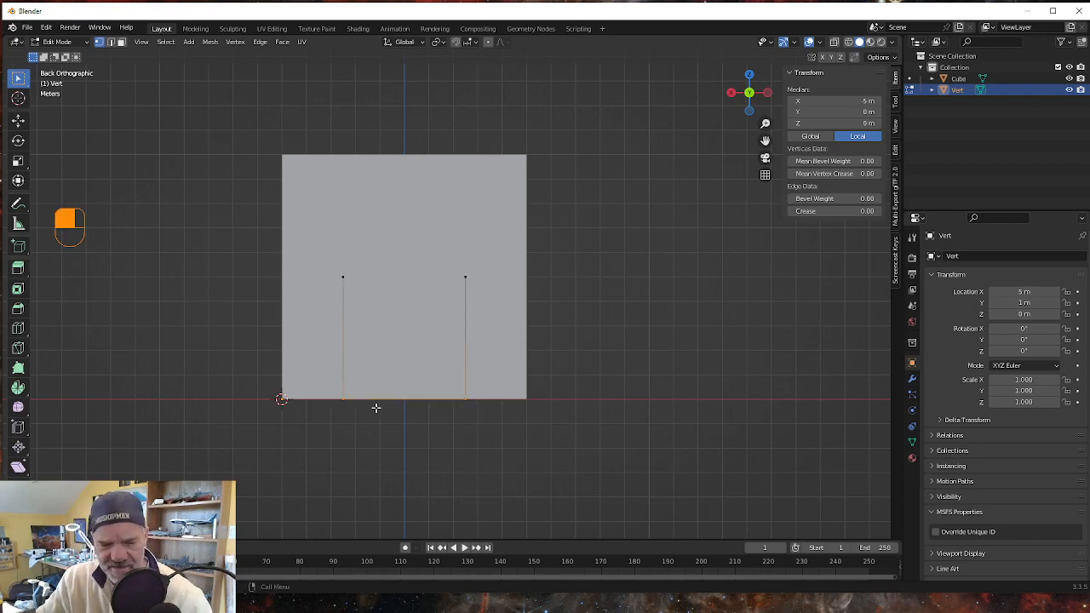
{"action": "key", "text": "shift+s"}
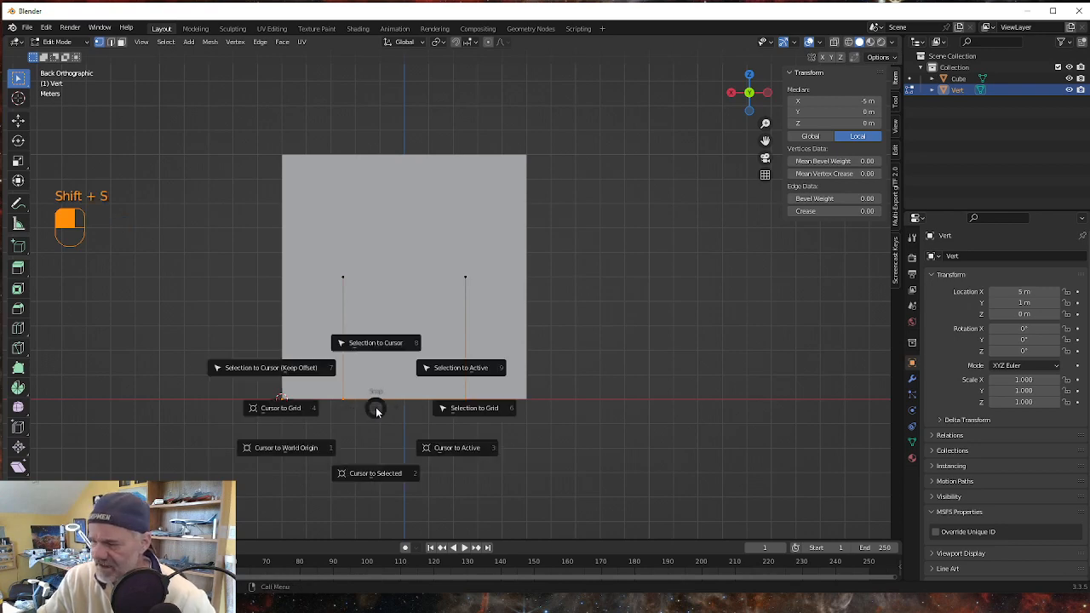
{"action": "left_click", "coordinate": [380, 476]}
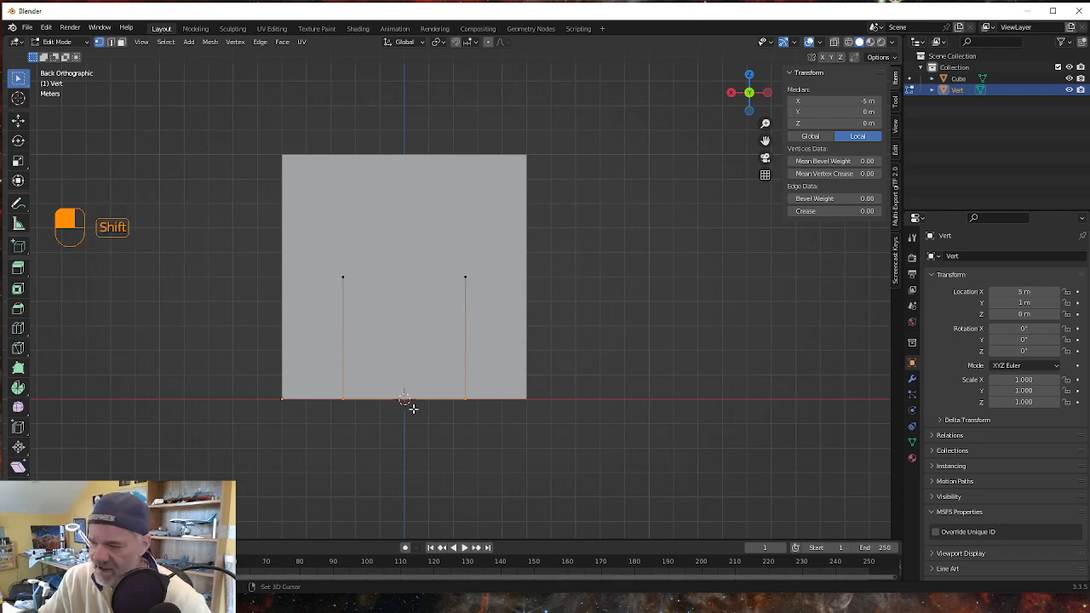
- Add a 32-vertex circle with a radius of 2.5 m at the 3D cursor, within the outline mesh
{"action": "key", "text": "shift+a"}
{"action": "left_click", "coordinate": [368, 339]}
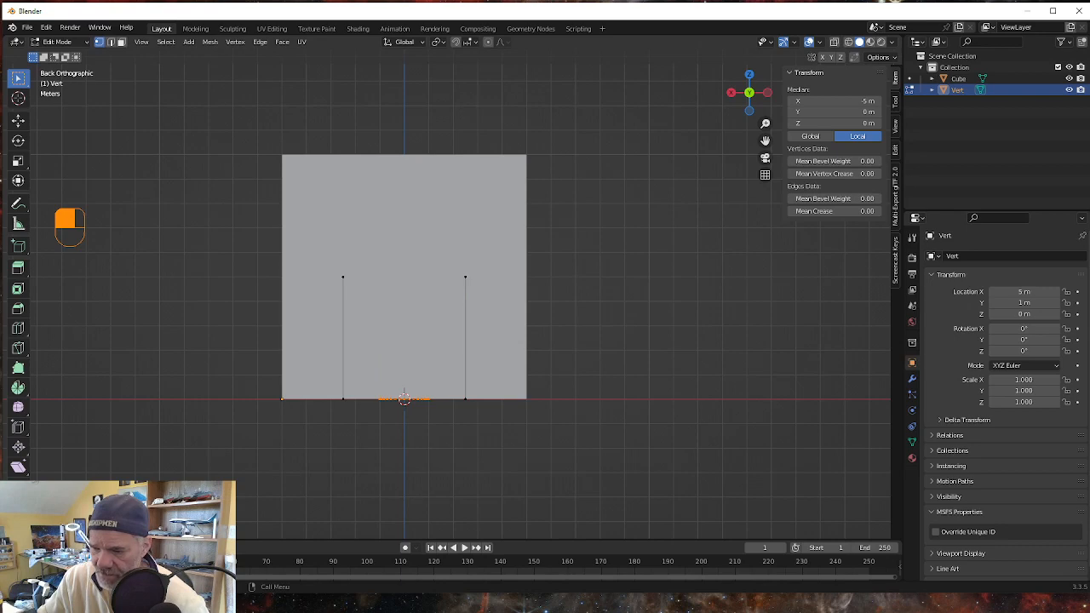
{"action": "left_click", "coordinate": [146, 419]}
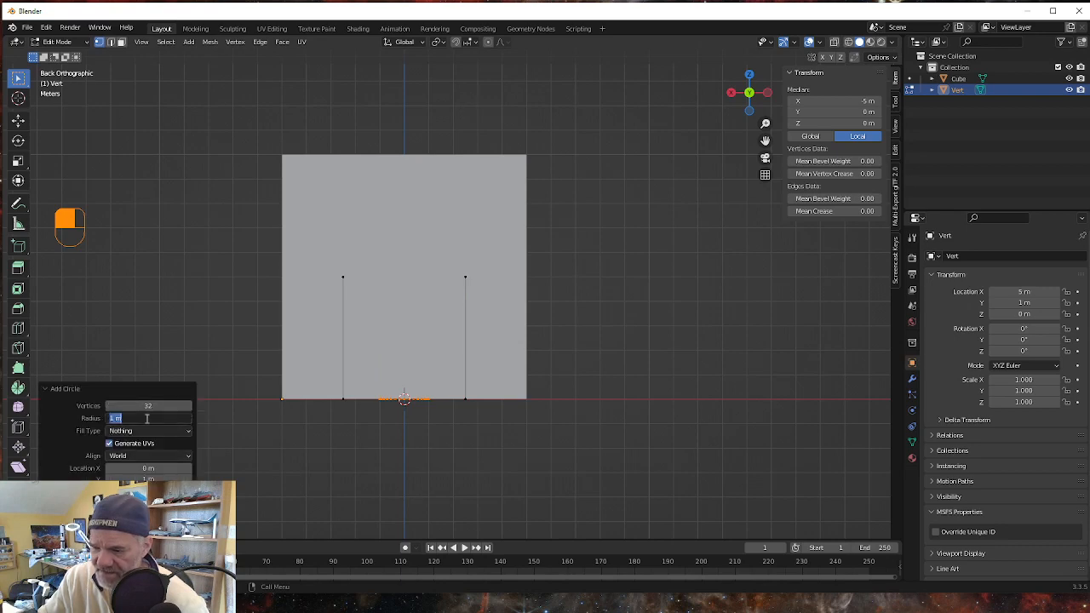
{"action": "type", "text": "2.5"}
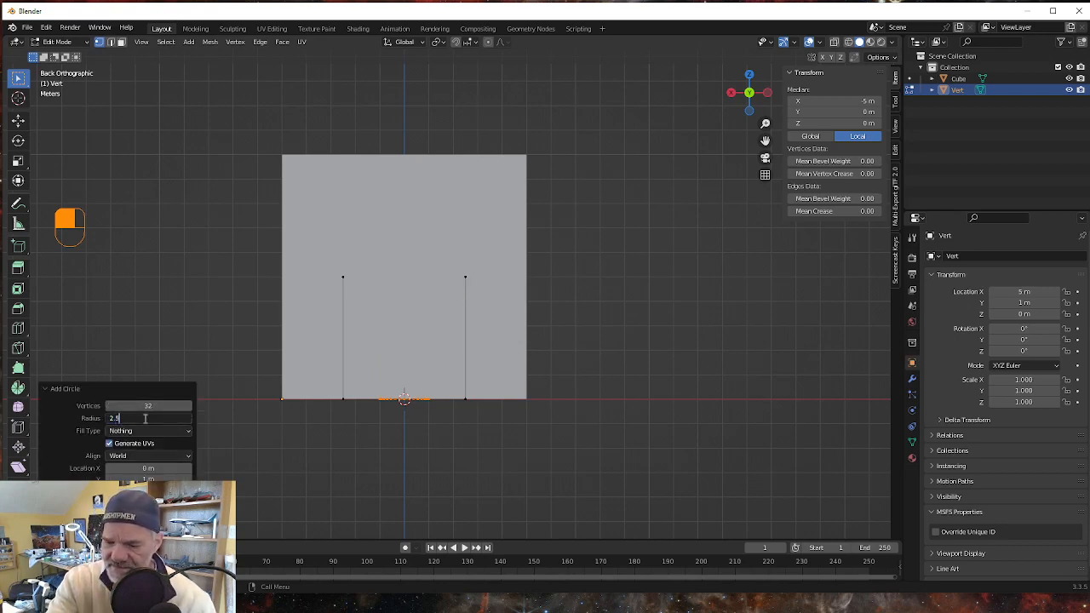
{"action": "key", "text": "Return"}
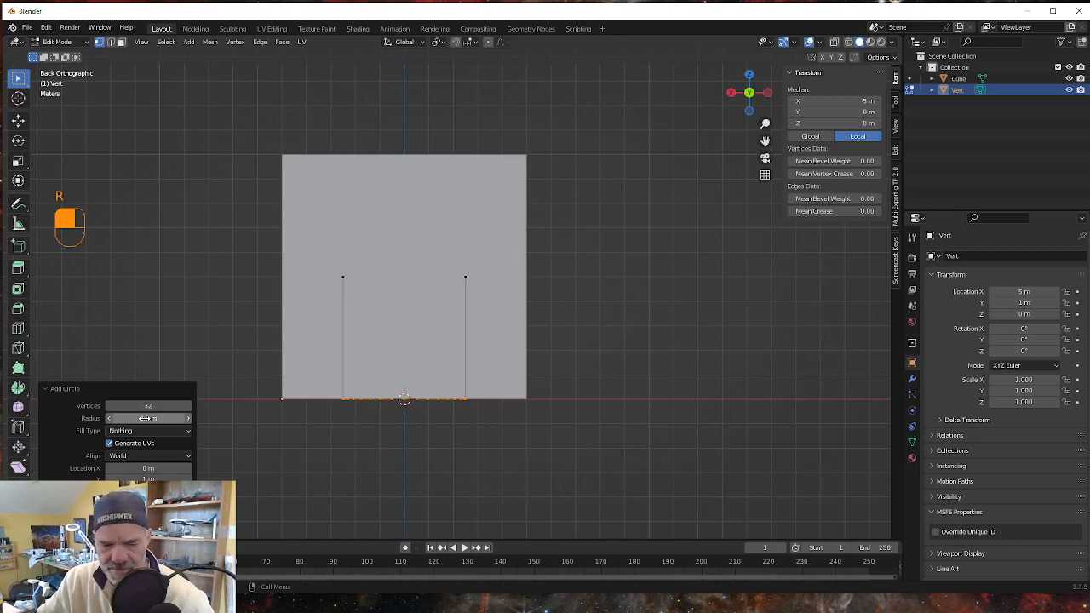
{"action": "key", "text": "x"}
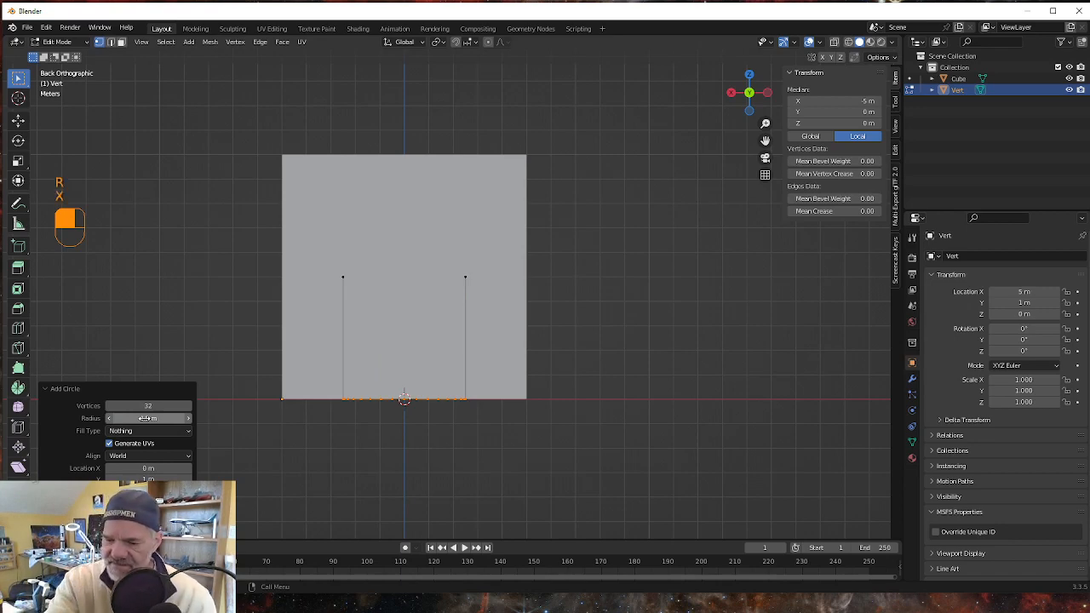
{"action": "key", "text": "KP_9"}
{"action": "key", "text": "KP_0"}
{"action": "key", "text": "KP_Enter"}
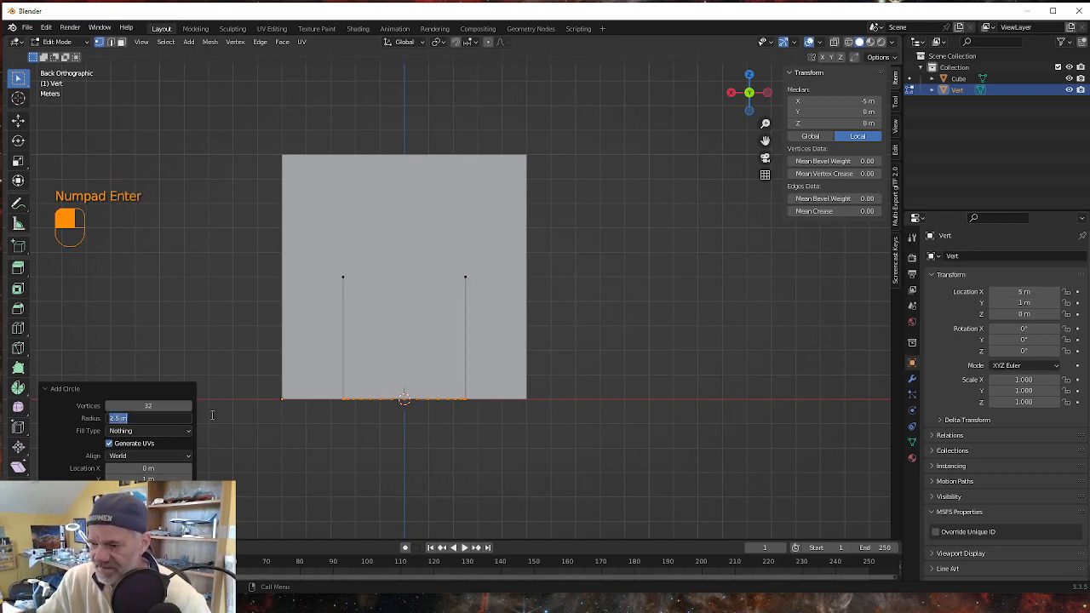
{"action": "key", "text": "ctrl"}
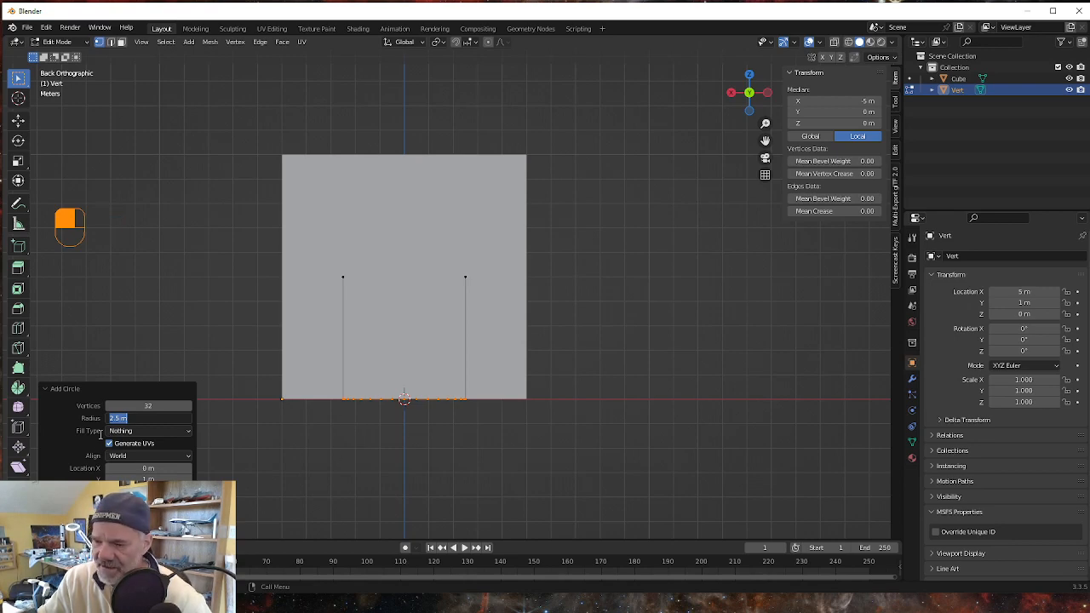
{"action": "type", "text": "r"}
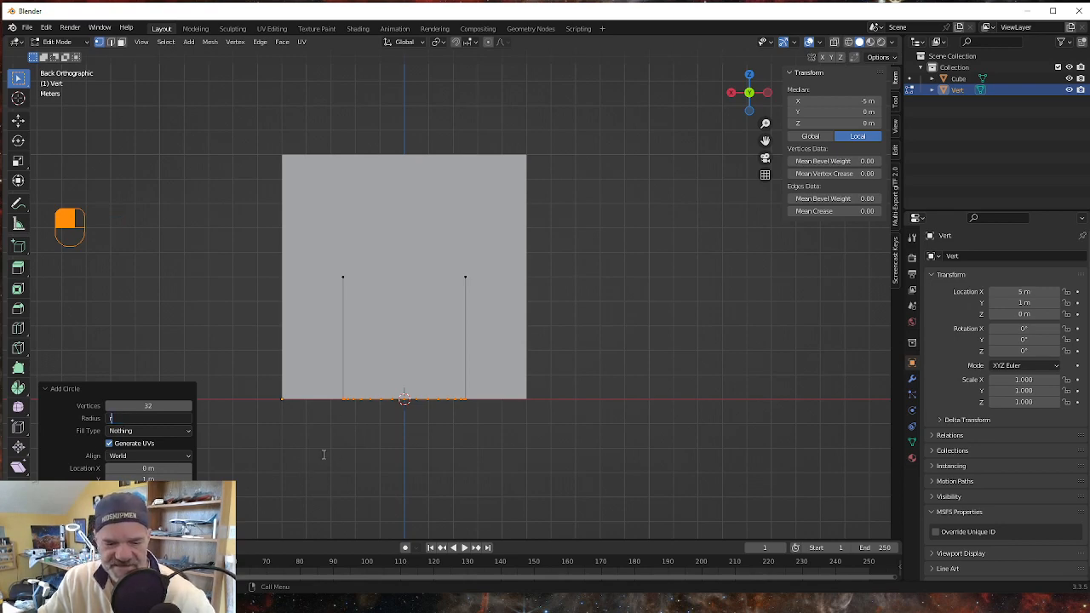
{"action": "type", "text": "x90"}
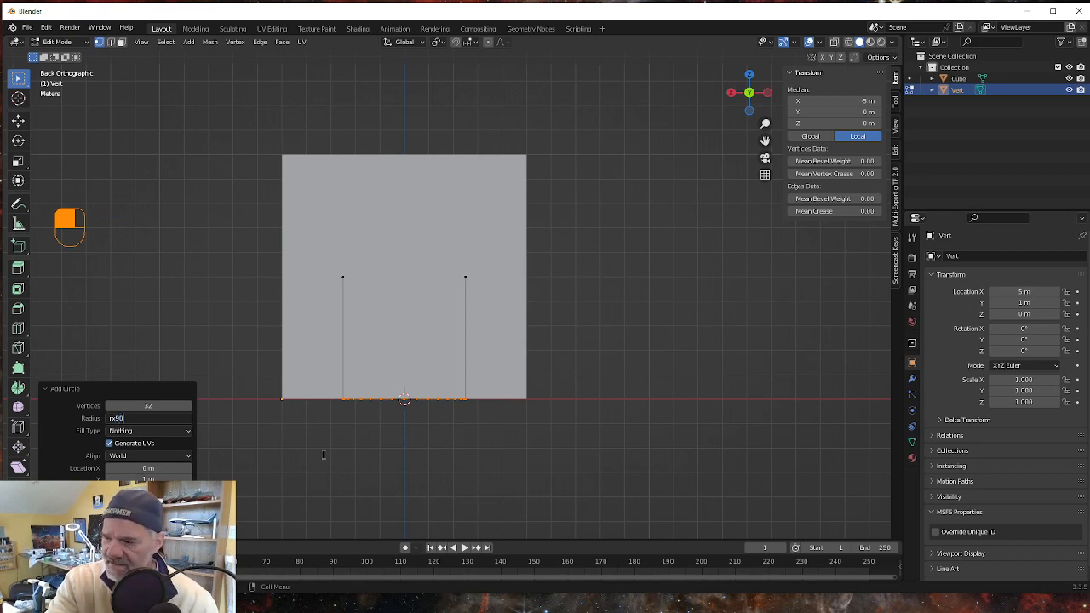
{"action": "key", "text": "Return"}
{"action": "middle_click", "coordinate": [338, 477]}
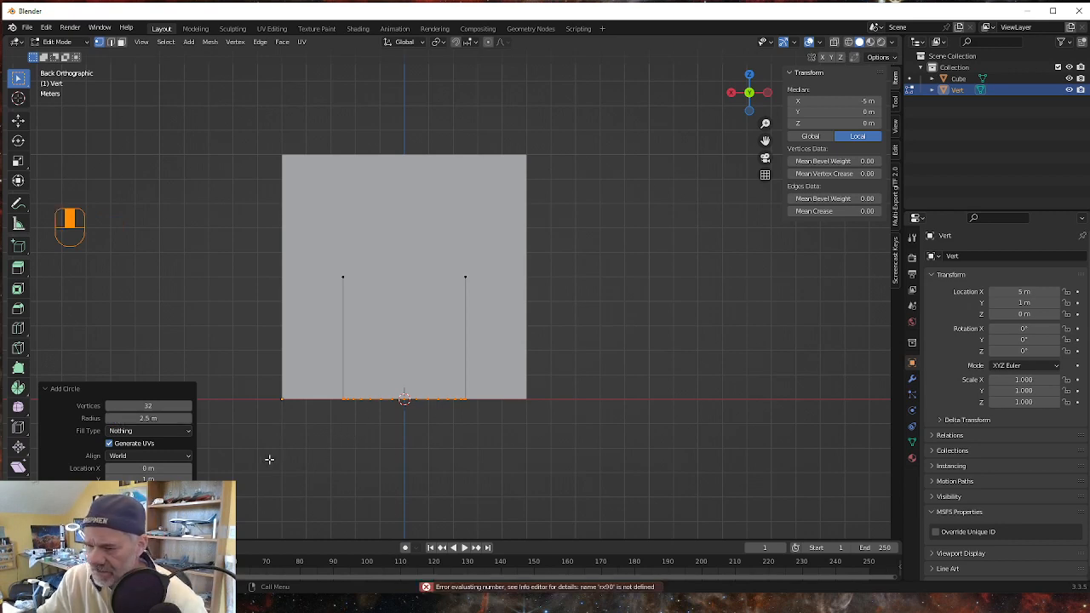
{"action": "left_click", "coordinate": [370, 456]}
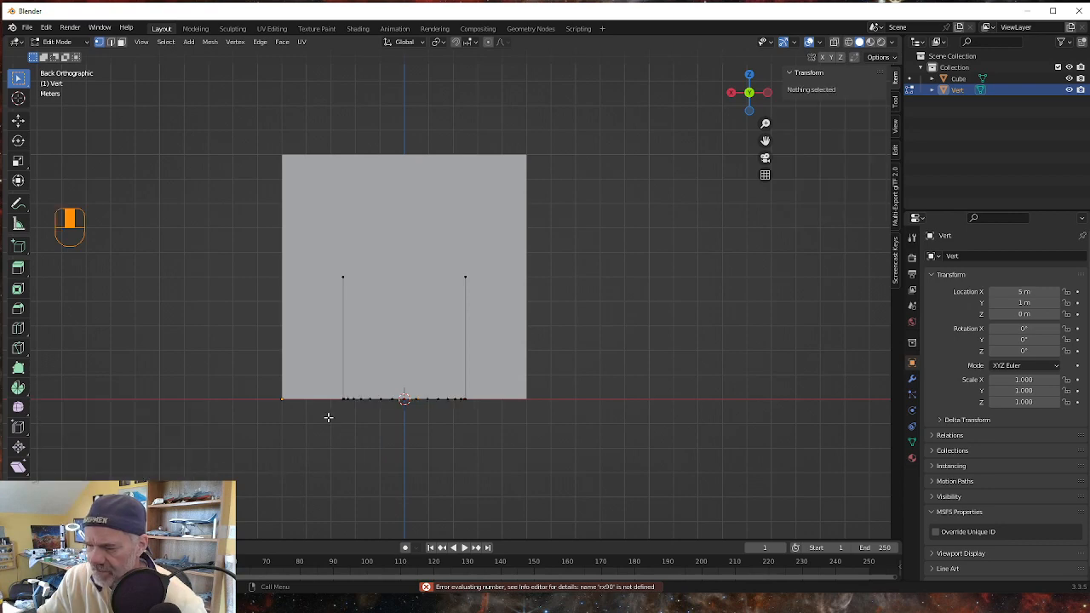
- Select the whole circle loop and rotate it 90° about the global X axis so it stands upright
{"action": "middle_click_drag", "start_coordinate": [328, 418], "coordinate": [343, 472]}
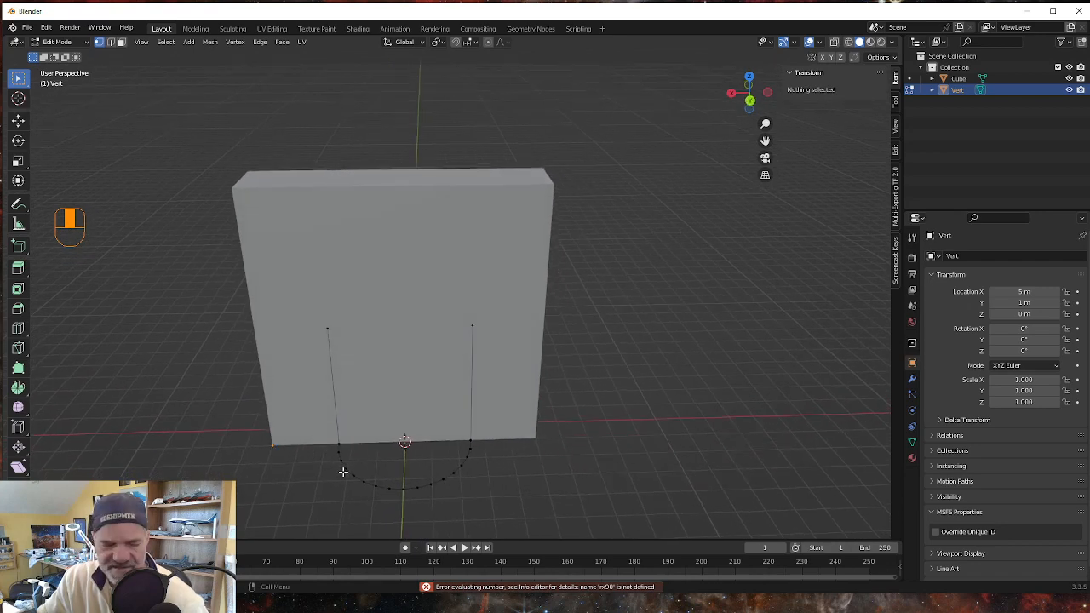
{"action": "left_click", "coordinate": [406, 489], "text": "alt"}
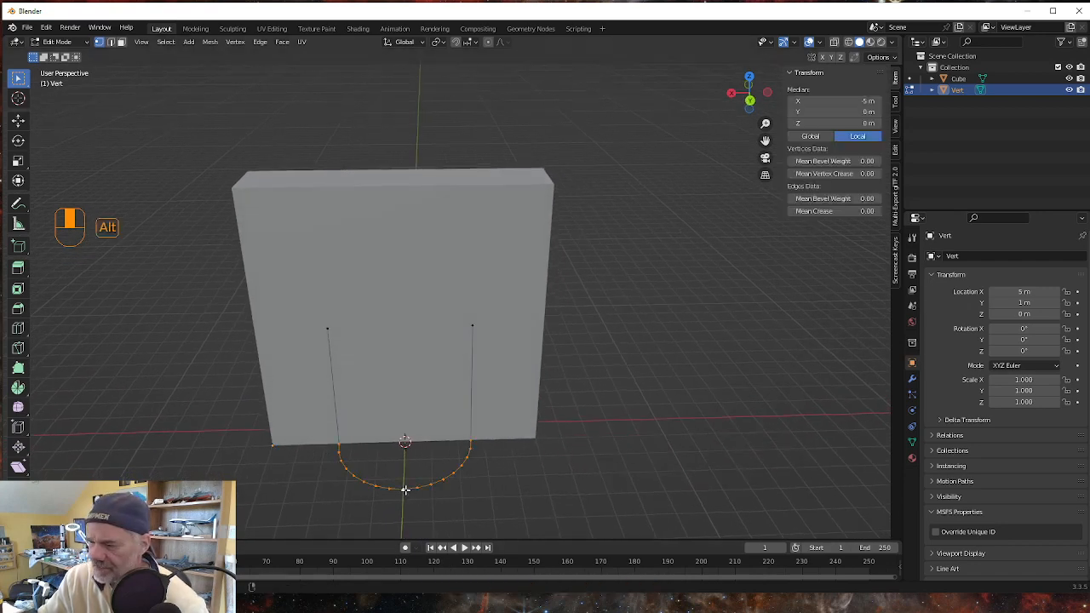
{"action": "middle_click_drag", "start_coordinate": [387, 508], "coordinate": [377, 474]}
{"action": "key", "text": "r"}
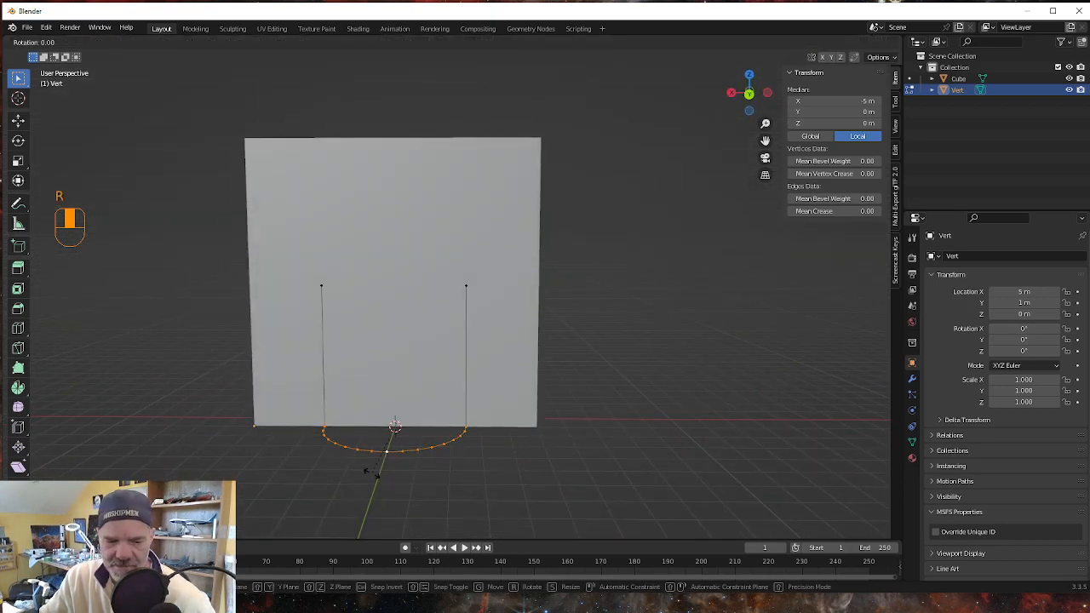
{"action": "type", "text": "x"}
{"action": "type", "text": "9"}
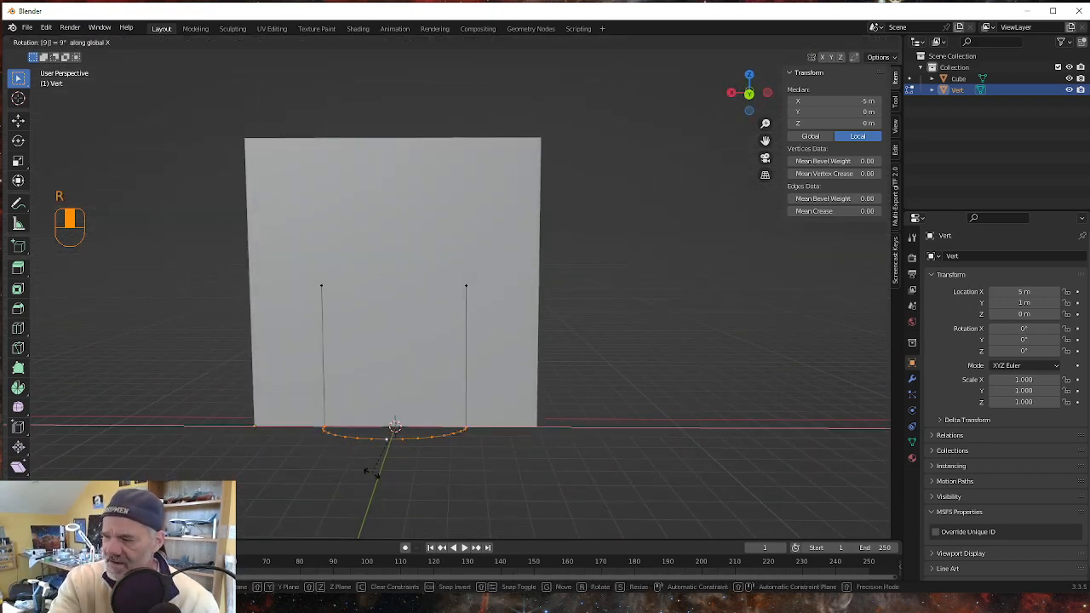
{"action": "type", "text": "0"}
{"action": "key", "text": "Return"}
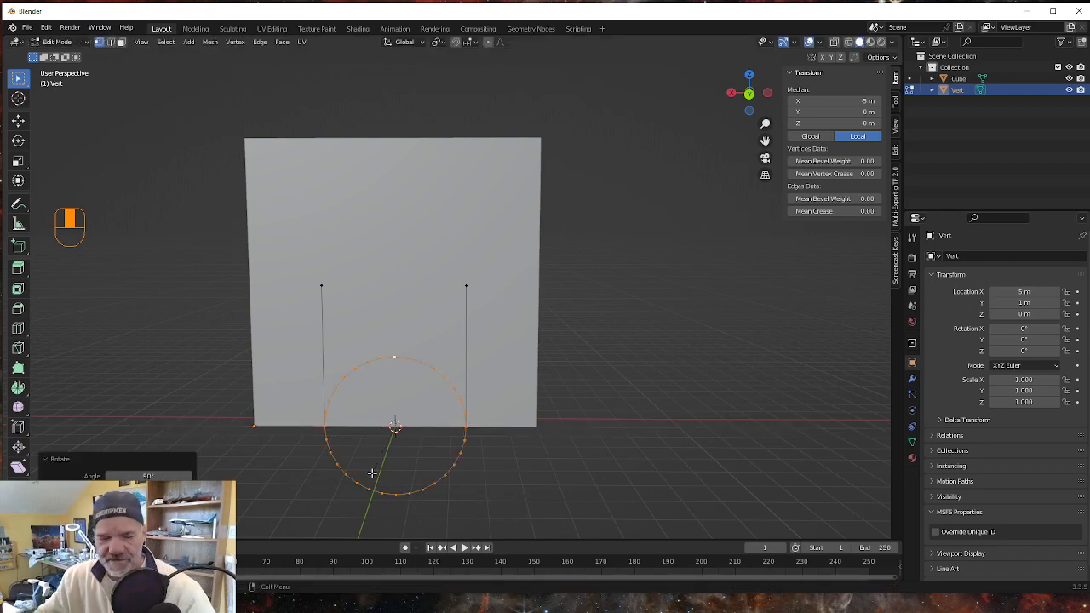
- In back view, make the circle's +X side vertex the active one while keeping the whole circle selected
{"action": "key", "text": "grave"}
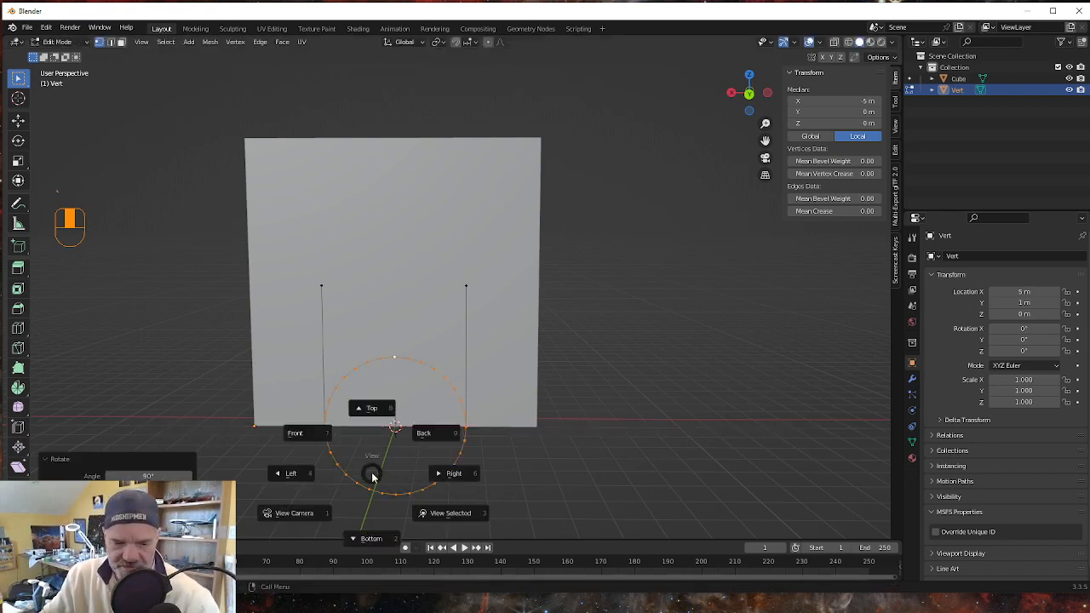
{"action": "key", "text": "7"}
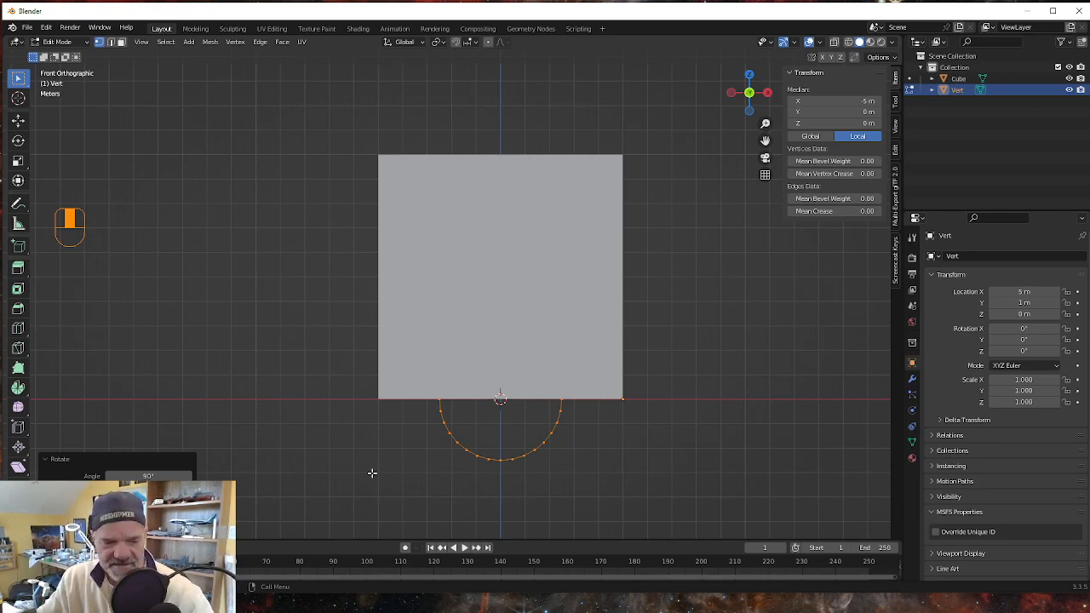
{"action": "key", "text": "grave"}
{"action": "key", "text": "9"}
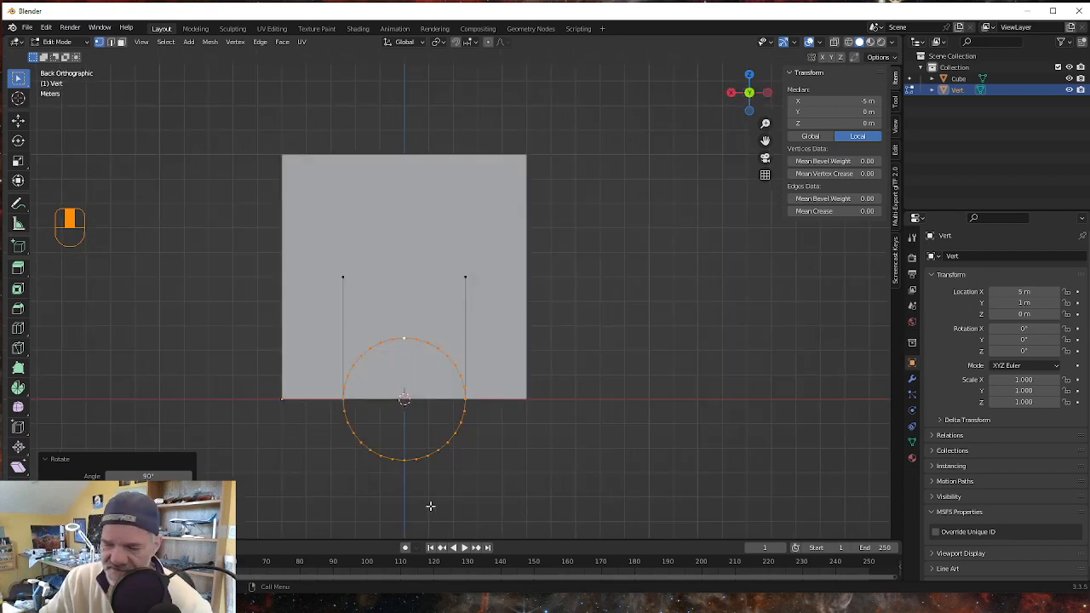
{"action": "key", "text": "shift"}
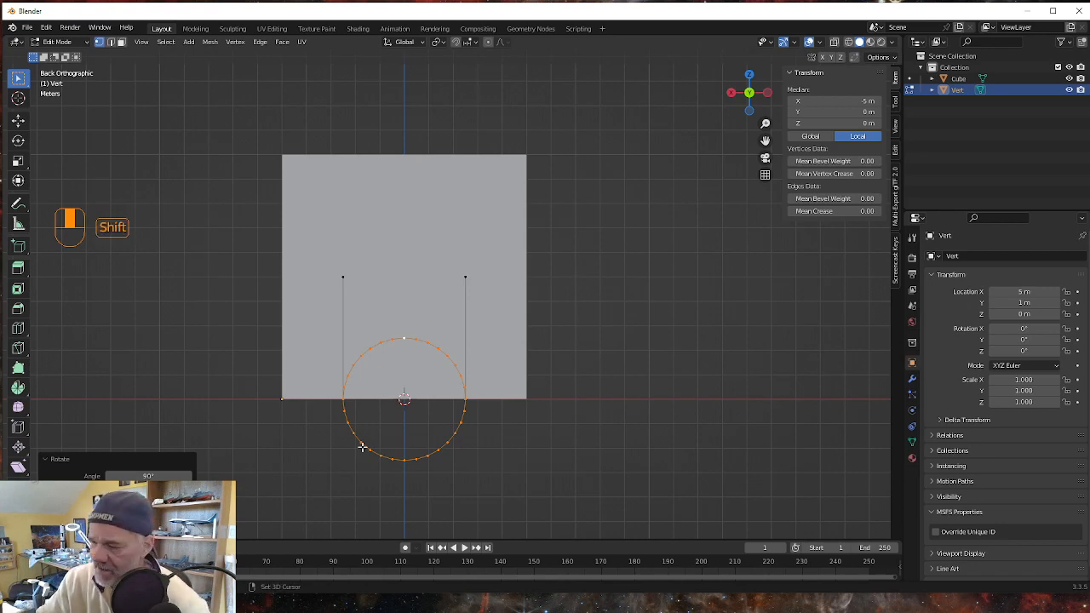
{"action": "middle_click_drag", "start_coordinate": [360, 486], "coordinate": [387, 450], "text": "shift"}
{"action": "scroll", "coordinate": [387, 451], "scroll_direction": "up", "scroll_amount": 2}
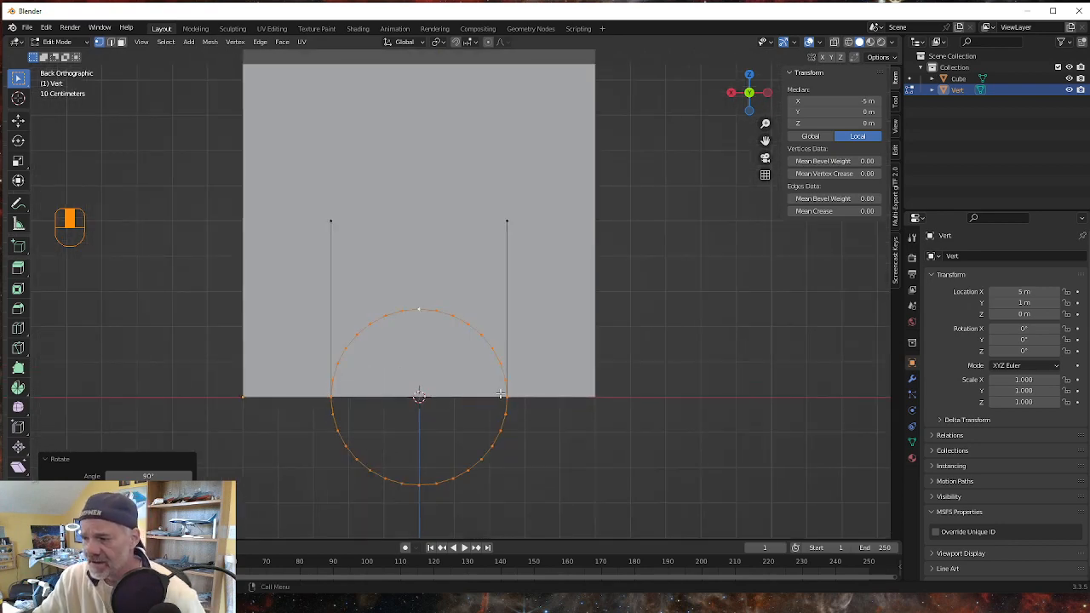
{"action": "left_click", "coordinate": [336, 403], "text": "shift"}
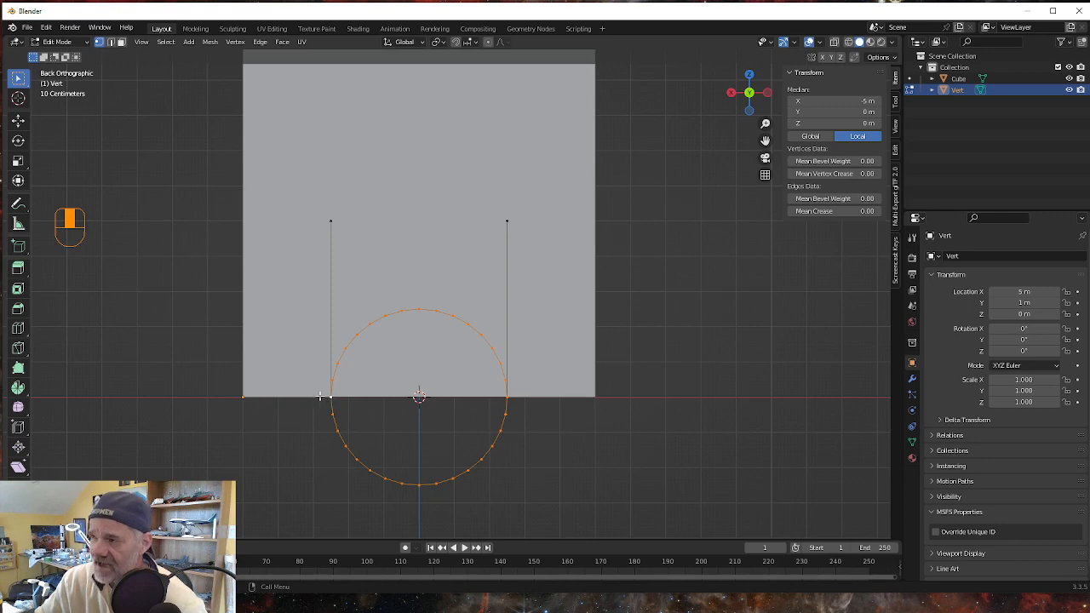
- Set the snap target to Vertex and turn snapping on
{"action": "left_click", "coordinate": [476, 44]}
{"action": "left_click", "coordinate": [438, 89]}
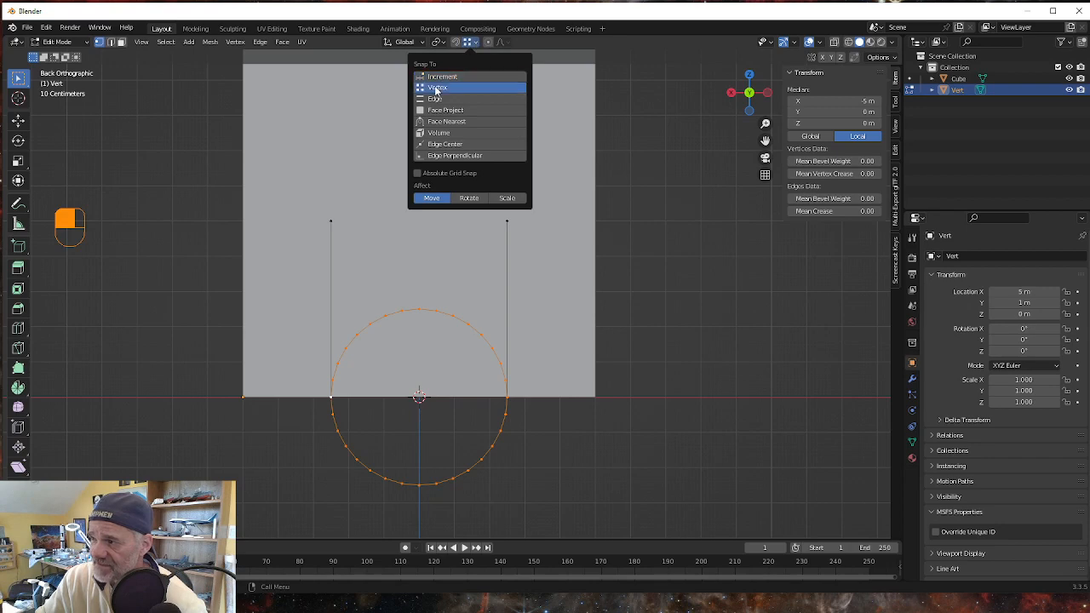
{"action": "left_click", "coordinate": [512, 186]}
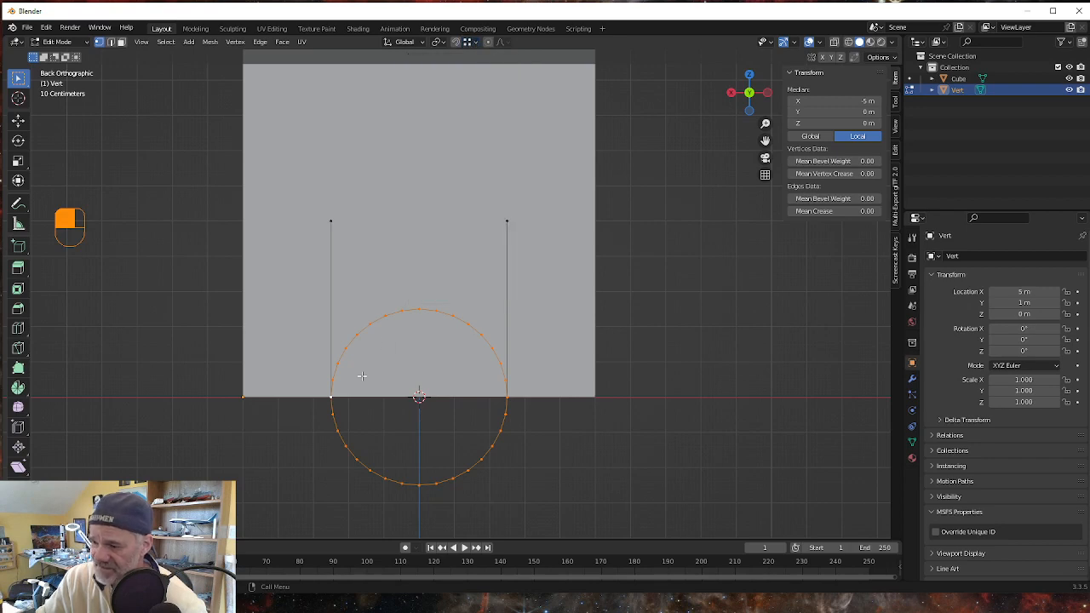
{"action": "left_click", "coordinate": [456, 43]}
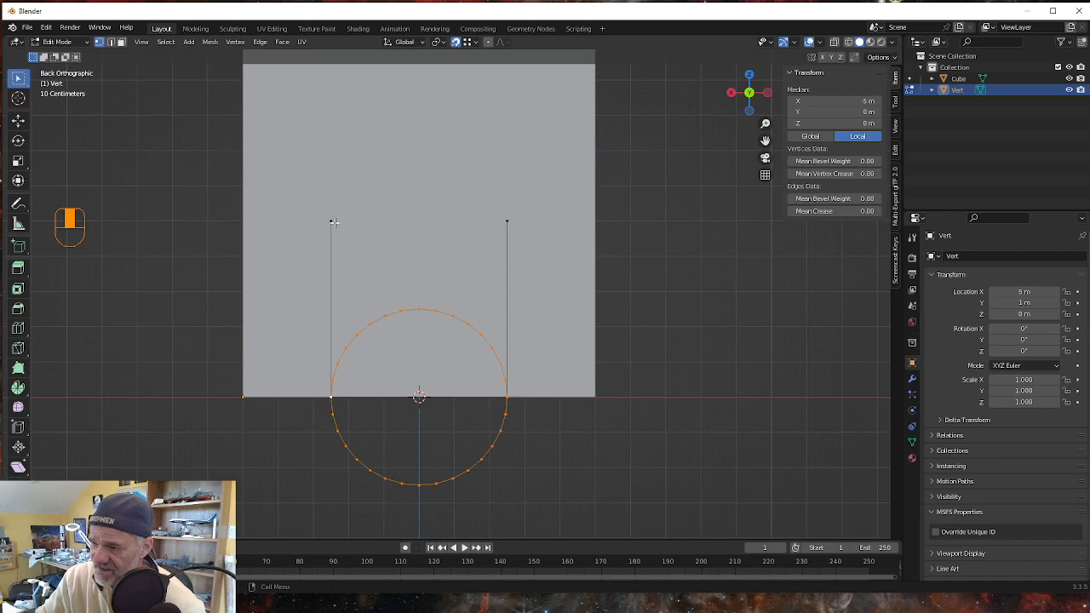
- Move the circle 5 m up along Z, snapping it to the upper end of the +X vertical side
{"action": "key", "text": "g"}
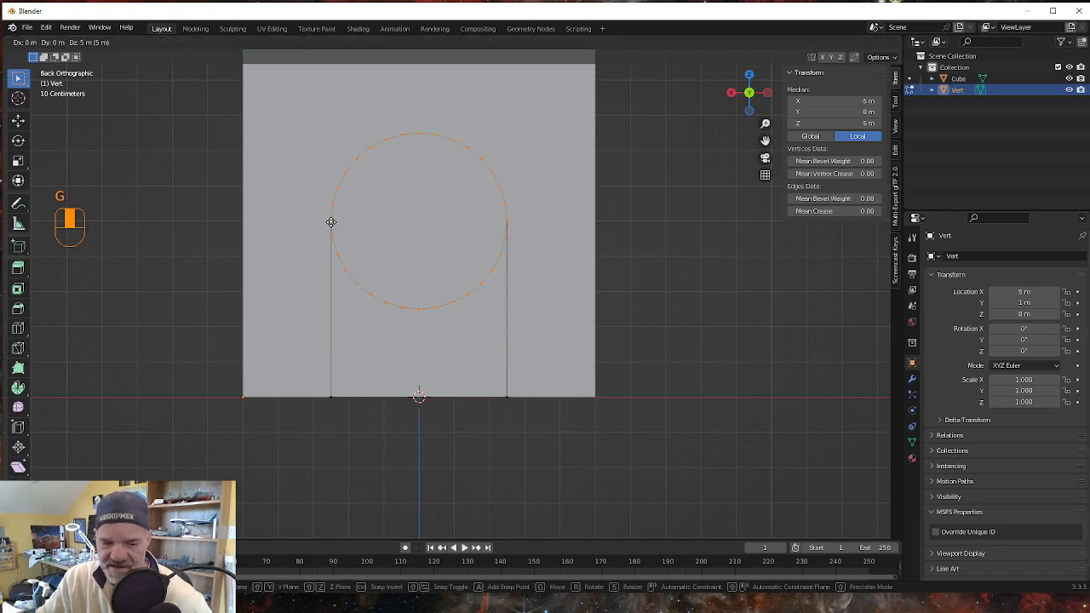
{"action": "key", "text": "z"}
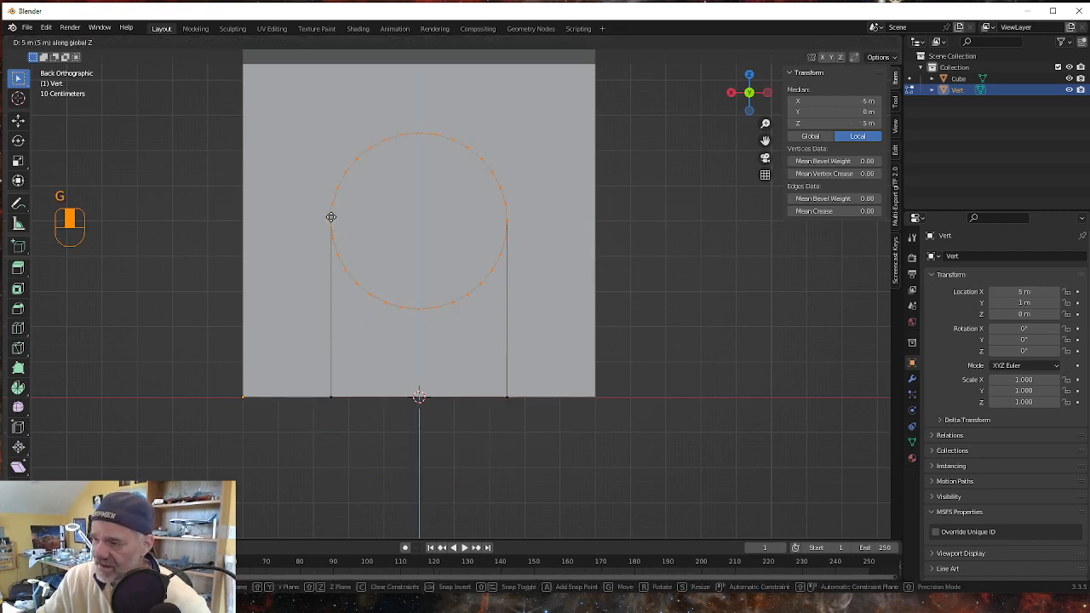
{"action": "left_click", "coordinate": [332, 217]}
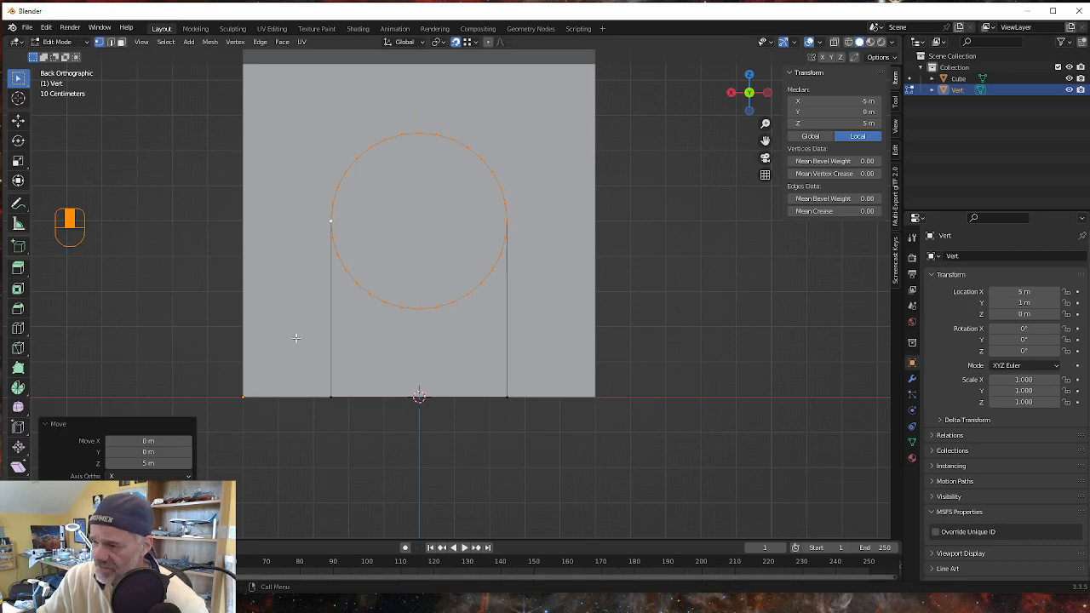
- Delete the vertices of the circle's lower half between the two vertical sides, leaving an arch
{"action": "left_click_drag", "start_coordinate": [295, 338], "coordinate": [554, 235]}
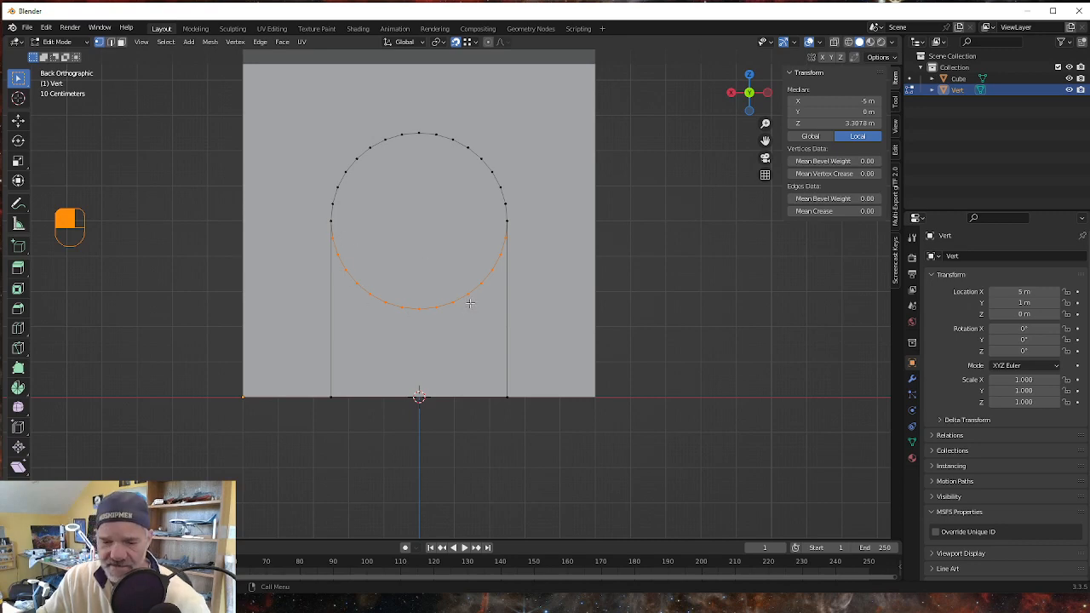
{"action": "key", "text": "x"}
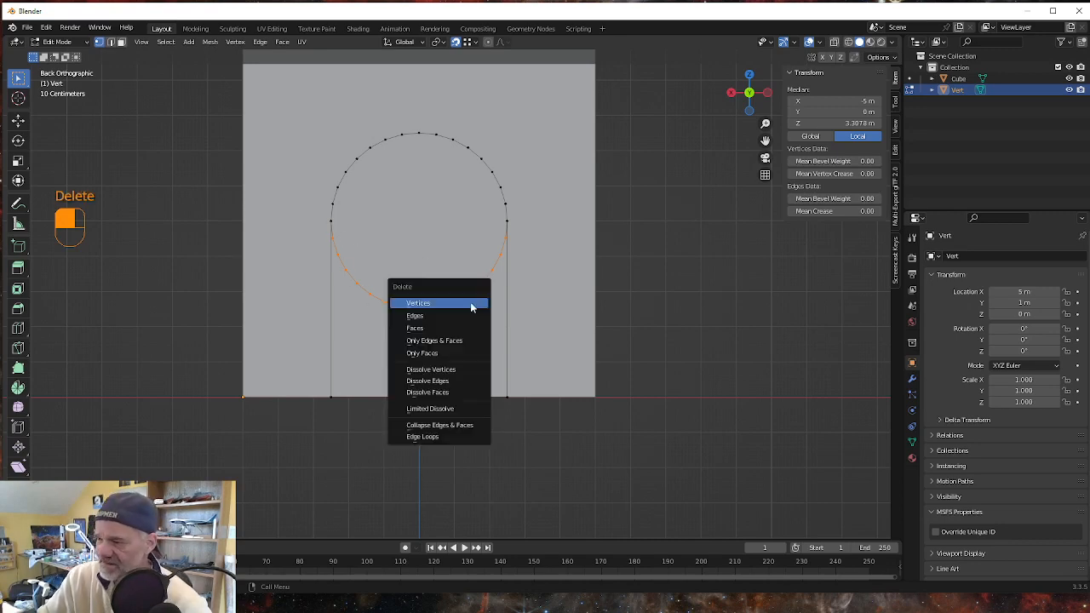
{"action": "left_click", "coordinate": [471, 307]}
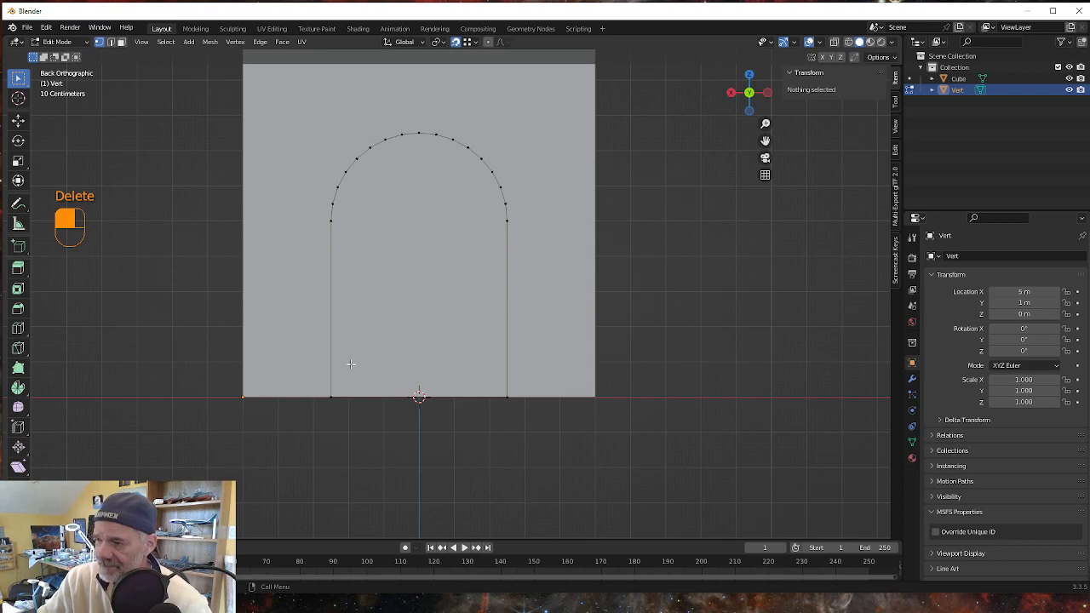
{"action": "middle_click_drag", "start_coordinate": [351, 364], "coordinate": [376, 369]}
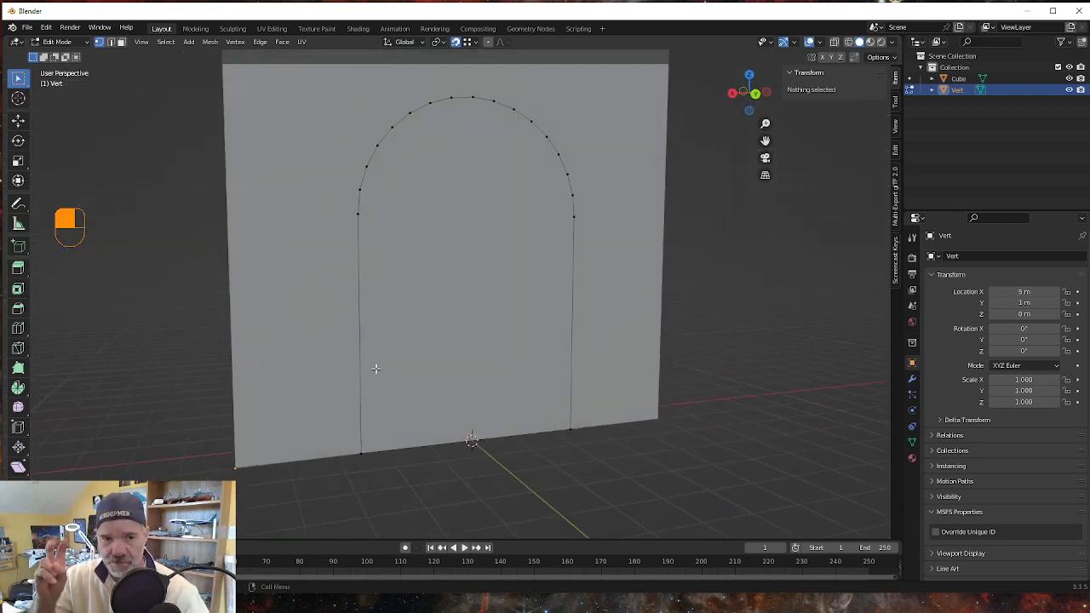
- Select all vertices of the arch outline, merge them by distance and clear the selection
{"action": "scroll", "coordinate": [378, 367], "scroll_direction": "down", "scroll_amount": 5}
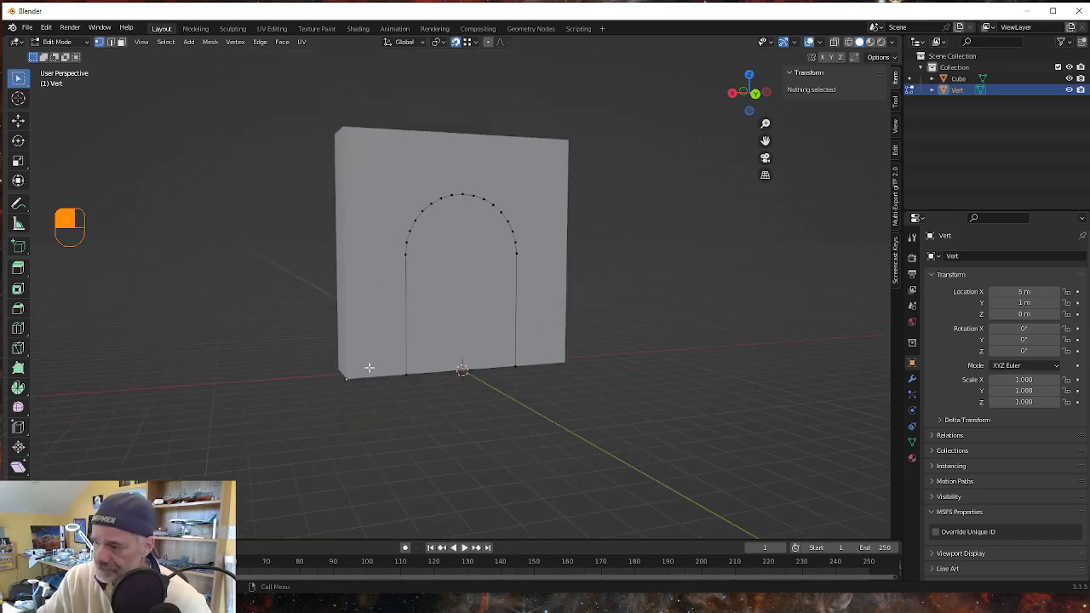
{"action": "left_click_drag", "start_coordinate": [392, 401], "coordinate": [532, 172]}
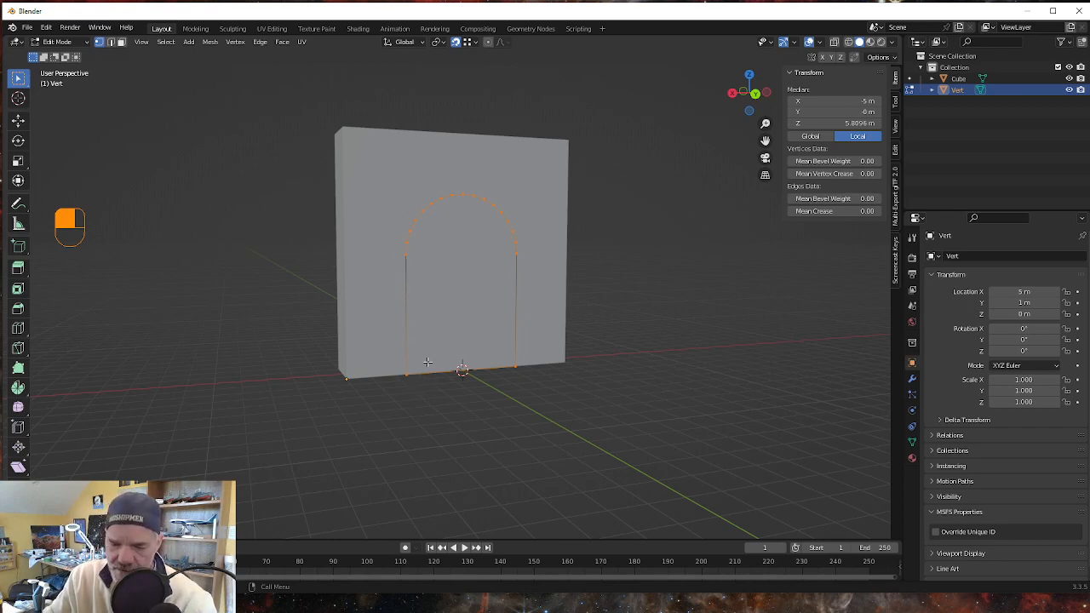
{"action": "key", "text": "m"}
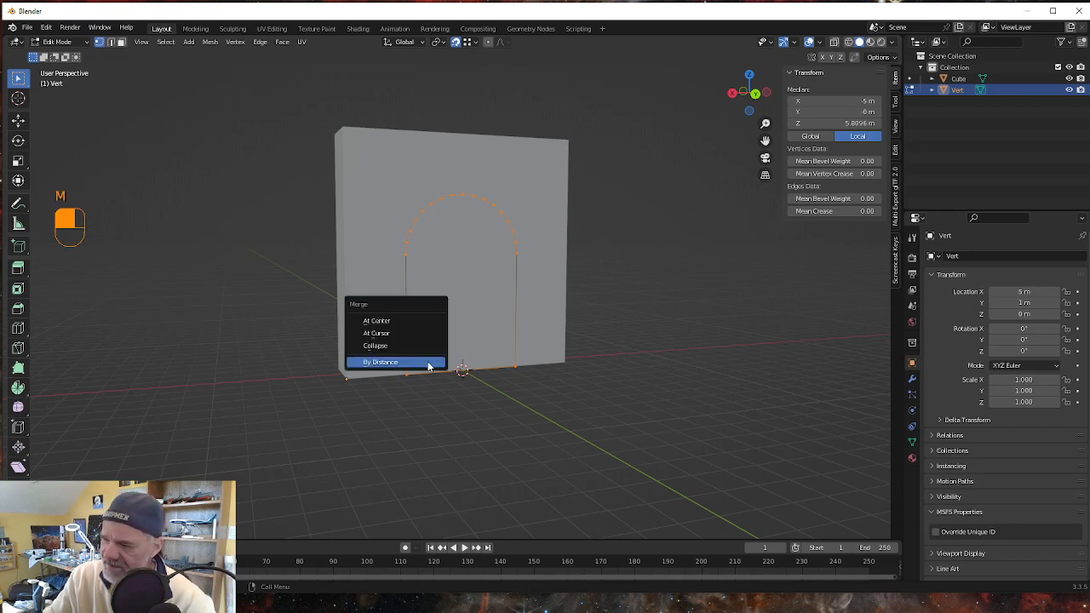
{"action": "left_click", "coordinate": [429, 364]}
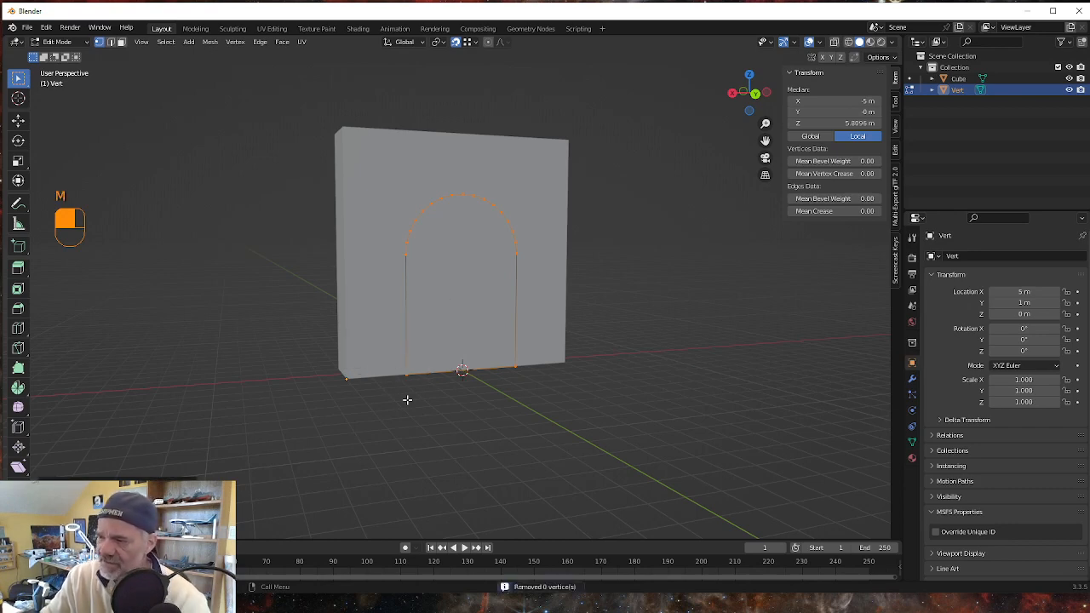
{"action": "left_click", "coordinate": [407, 252]}
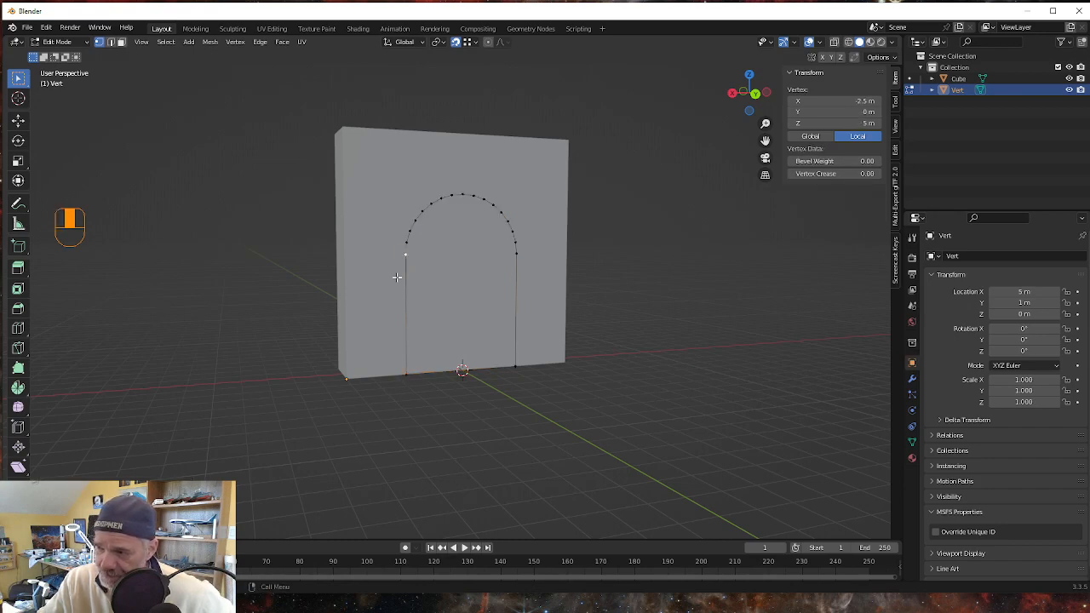
{"action": "left_click", "coordinate": [612, 285]}
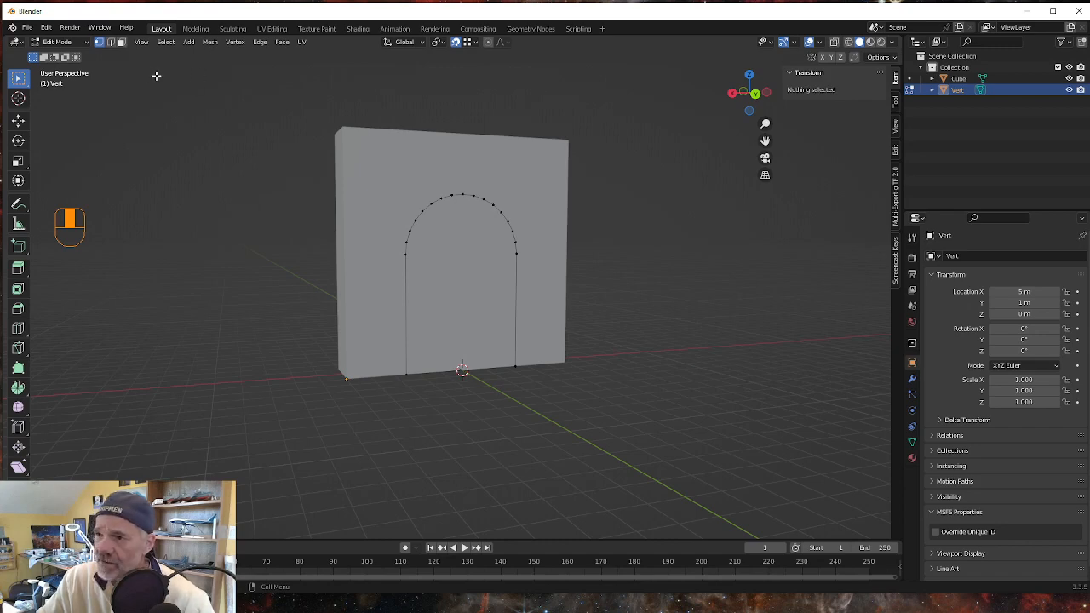
- Switch to edge selection, select the whole arch outline and fill it with a face
{"action": "left_click", "coordinate": [110, 42]}
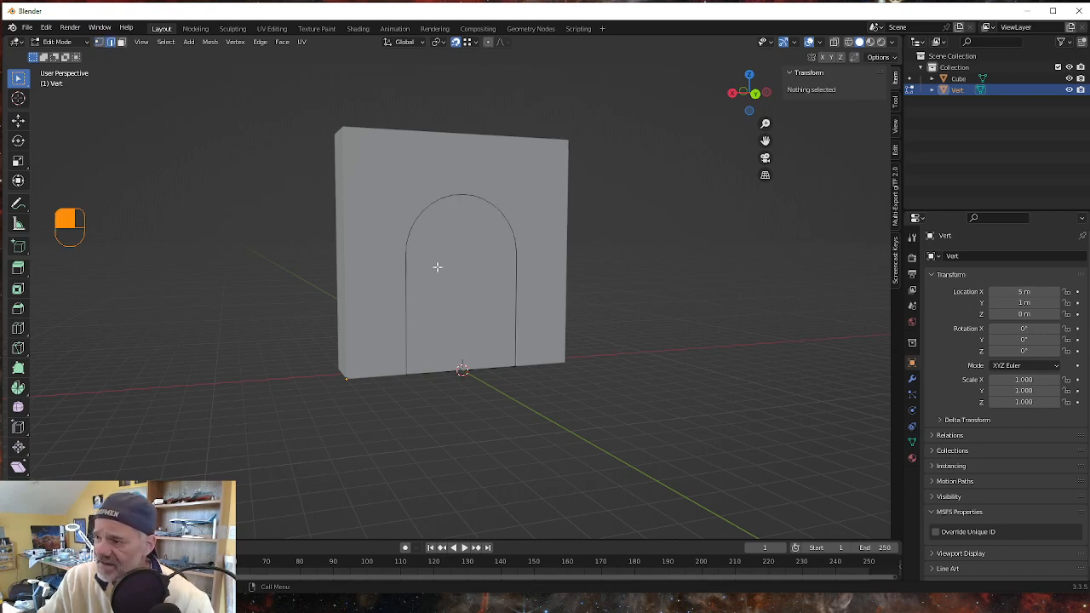
{"action": "key", "text": "a"}
{"action": "key", "text": "f"}
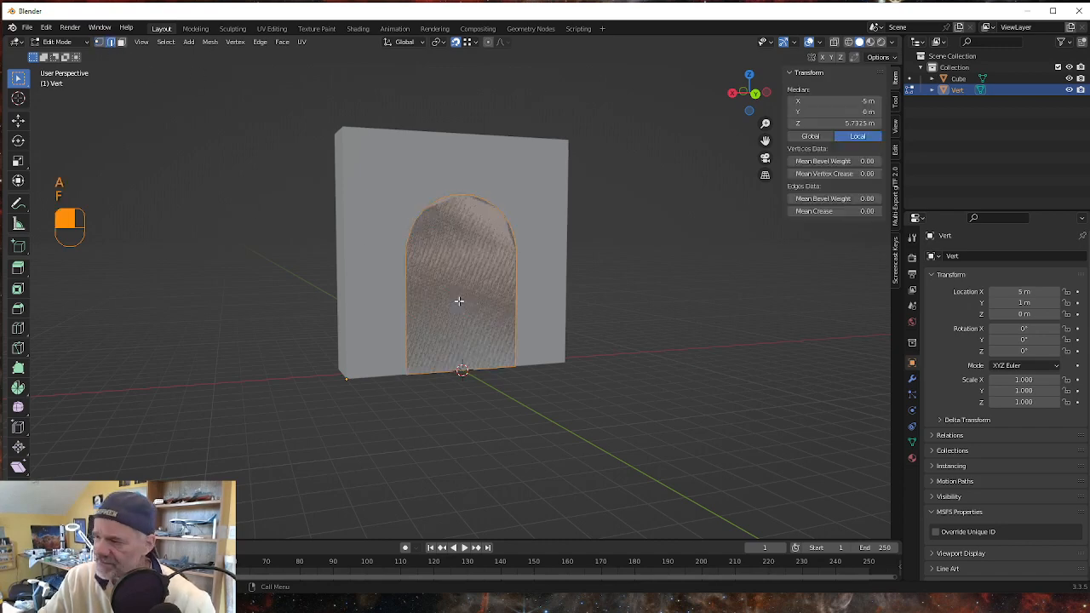
- Move the arch face about 4.25 m along Y, out in front of the wall's back face
{"action": "scroll", "coordinate": [463, 369], "scroll_direction": "down", "scroll_amount": 2}
{"action": "mouse_move", "coordinate": [463, 393]}
{"action": "middle_mouse_down"}
{"action": "mouse_move", "coordinate": [485, 423]}
{"action": "mouse_move", "coordinate": [443, 396]}
{"action": "middle_mouse_up"}
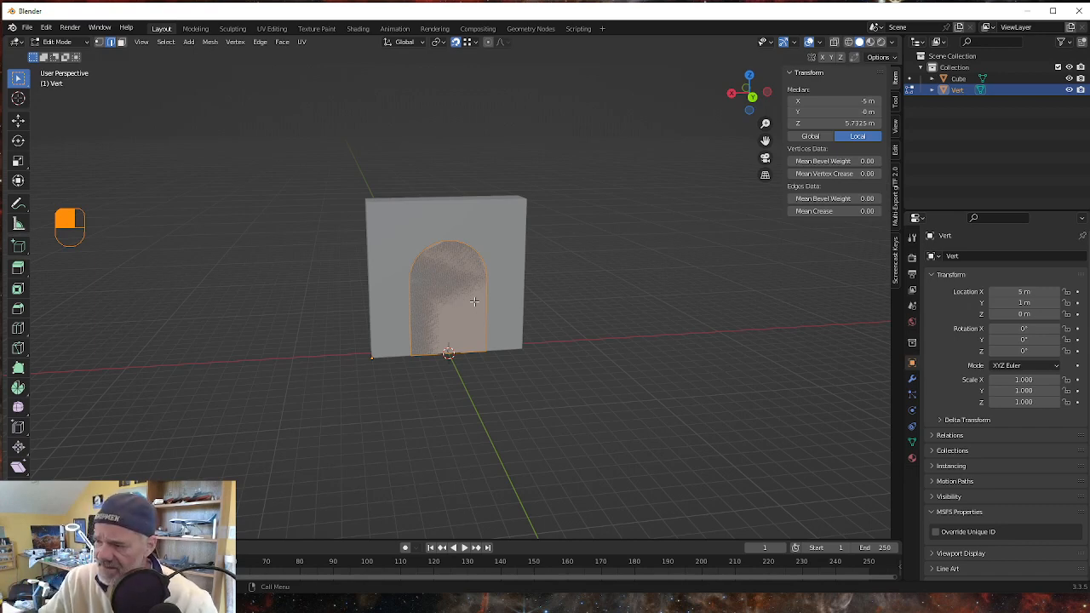
{"action": "key", "text": "g"}
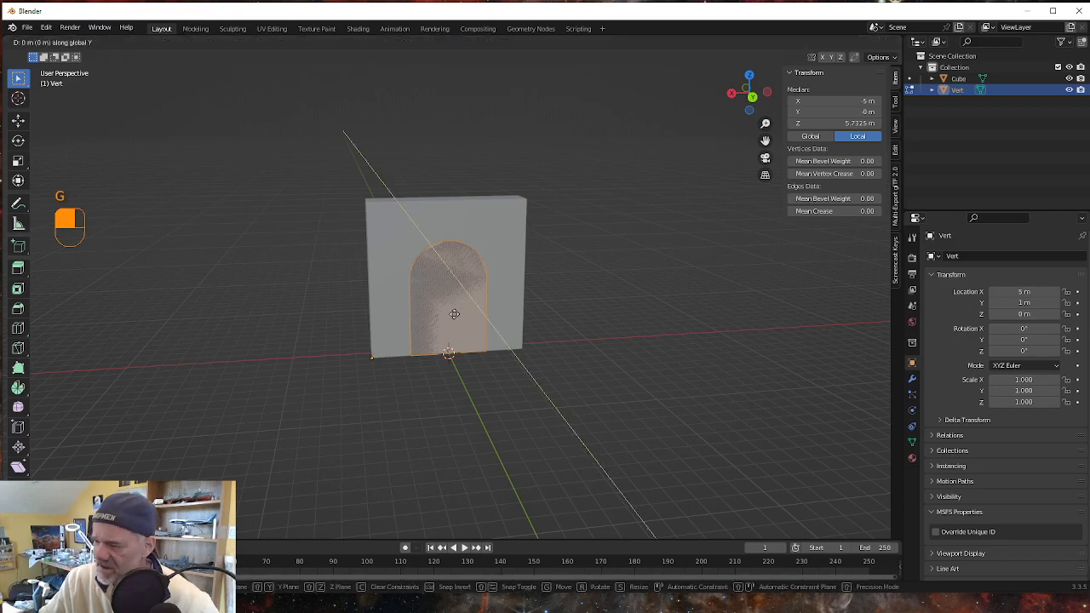
{"action": "key", "text": "y"}
{"action": "left_click", "coordinate": [458, 338]}
{"action": "middle_click_drag", "start_coordinate": [474, 477], "coordinate": [488, 458]}
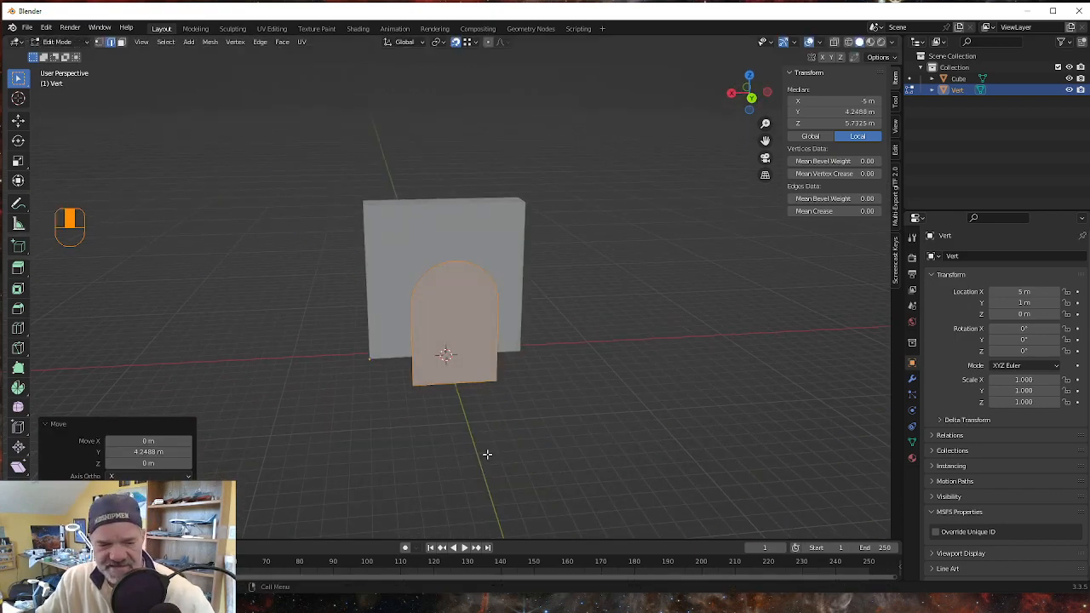
- In back view, move the arch face up about 1.35 m along Z
{"action": "key", "text": "grave"}
{"action": "key", "text": "b"}
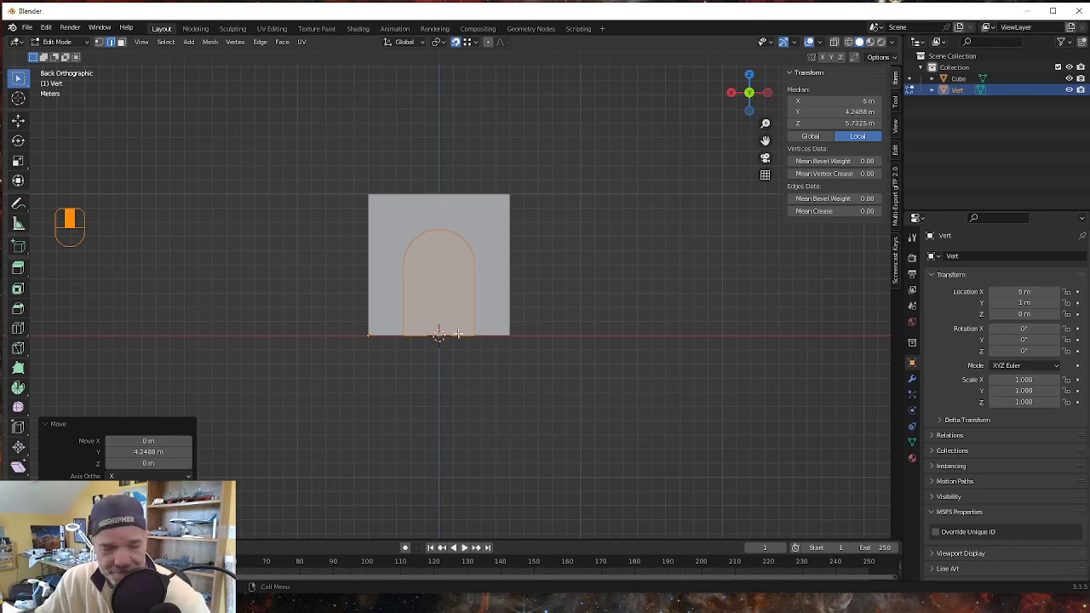
{"action": "middle_click_drag", "start_coordinate": [438, 307], "coordinate": [443, 336], "text": "shift"}
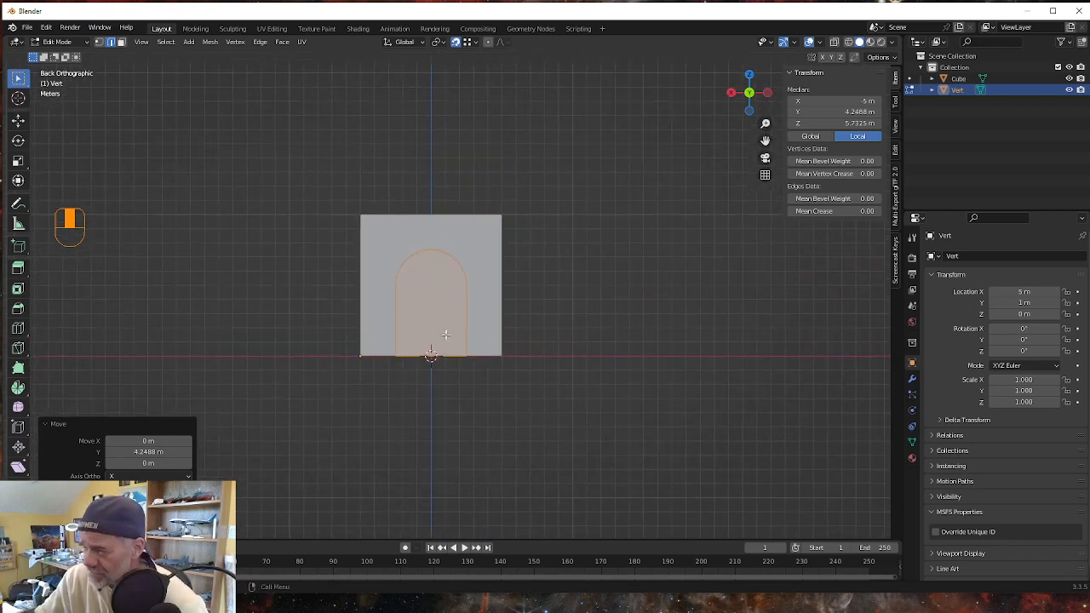
{"action": "scroll", "coordinate": [443, 336], "scroll_direction": "up", "scroll_amount": 4}
{"action": "scroll", "coordinate": [452, 345], "scroll_direction": "down", "scroll_amount": 1}
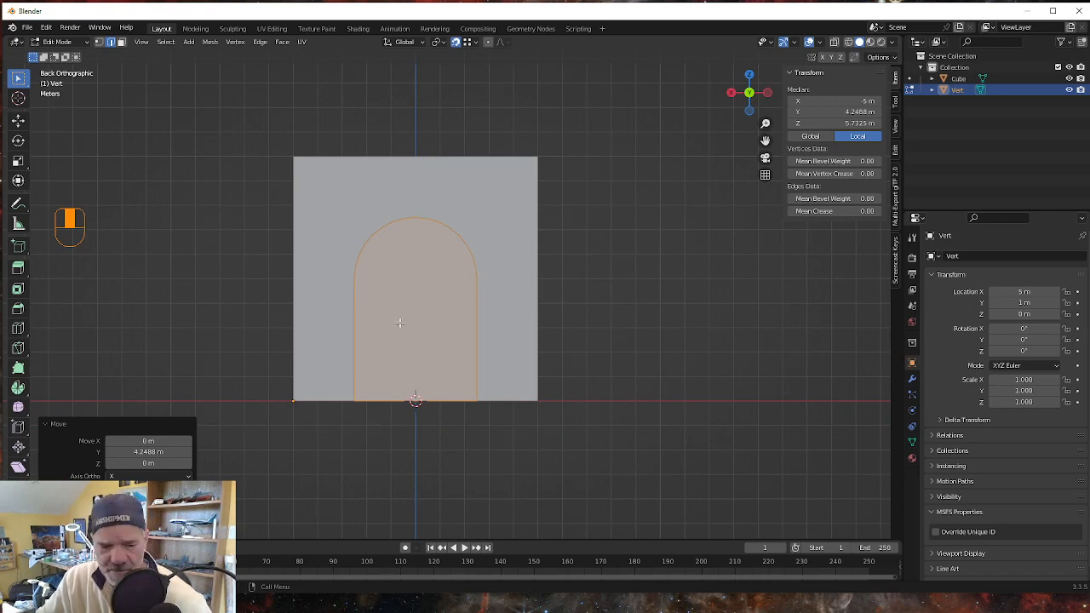
{"action": "key", "text": "g"}
{"action": "key", "text": "z"}
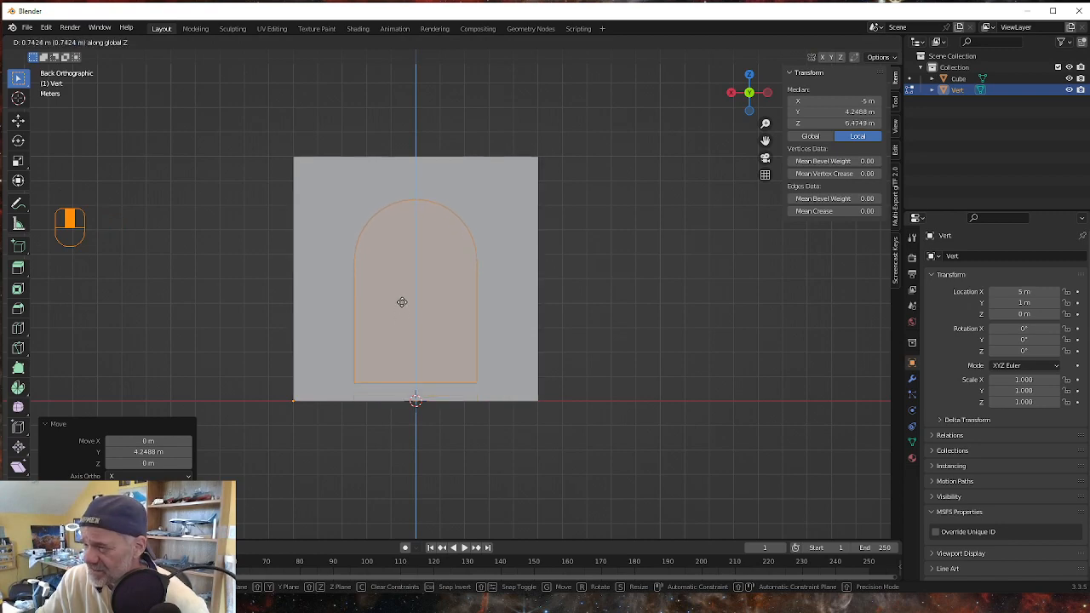
{"action": "left_click", "coordinate": [401, 289]}
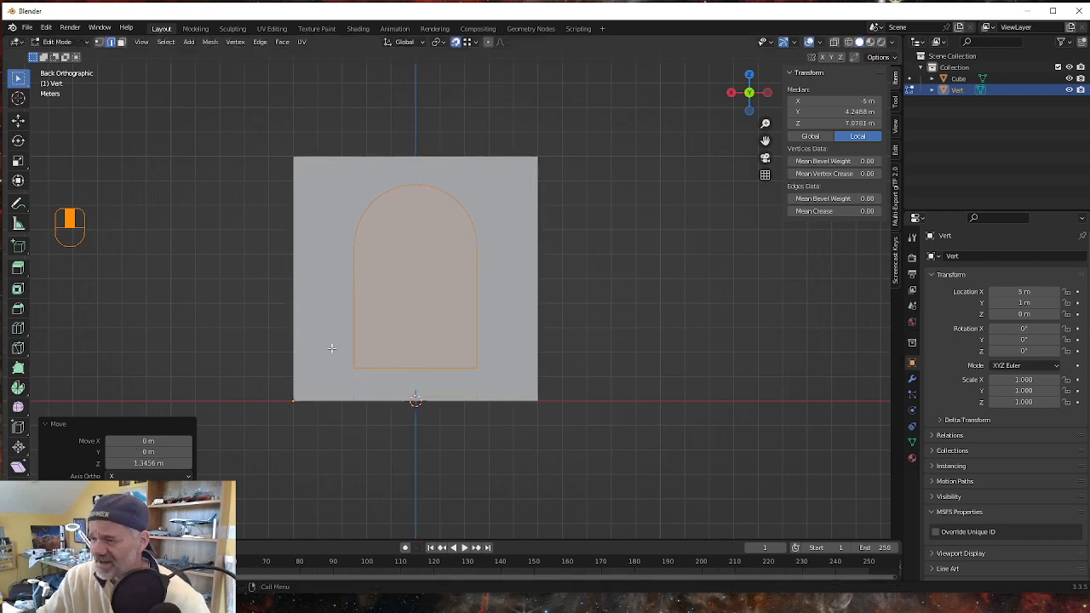
- In back view, put the wall block into Edit Mode instead of the arch and add the arch object to the selection as cutter
{"action": "middle_click_drag", "start_coordinate": [332, 349], "coordinate": [304, 394]}
{"action": "scroll", "coordinate": [318, 357], "scroll_direction": "down", "scroll_amount": 3}
{"action": "key", "text": "grave"}
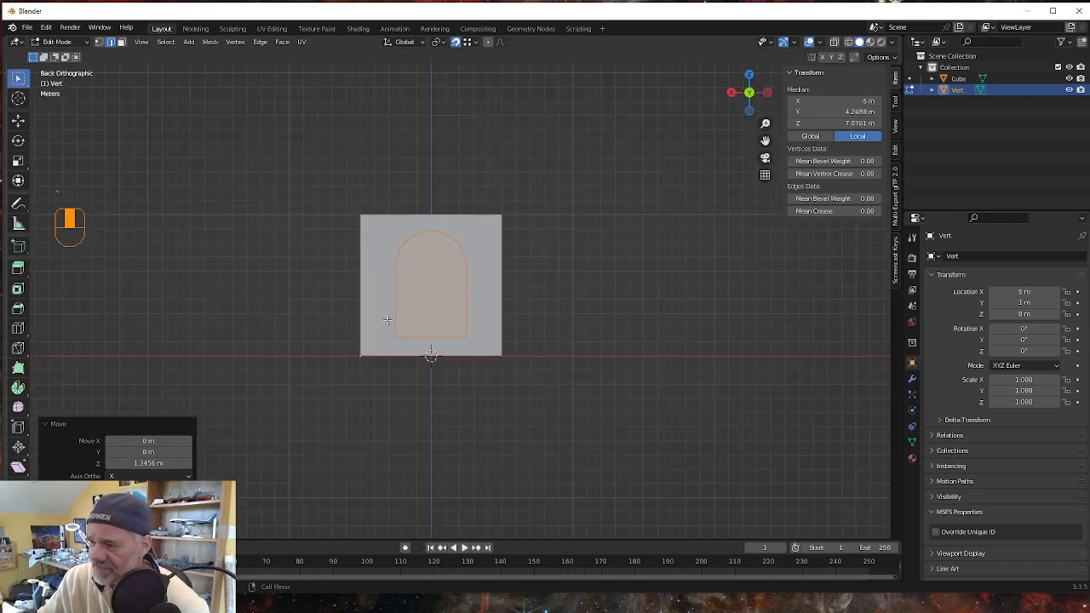
{"action": "key", "text": "Tab"}
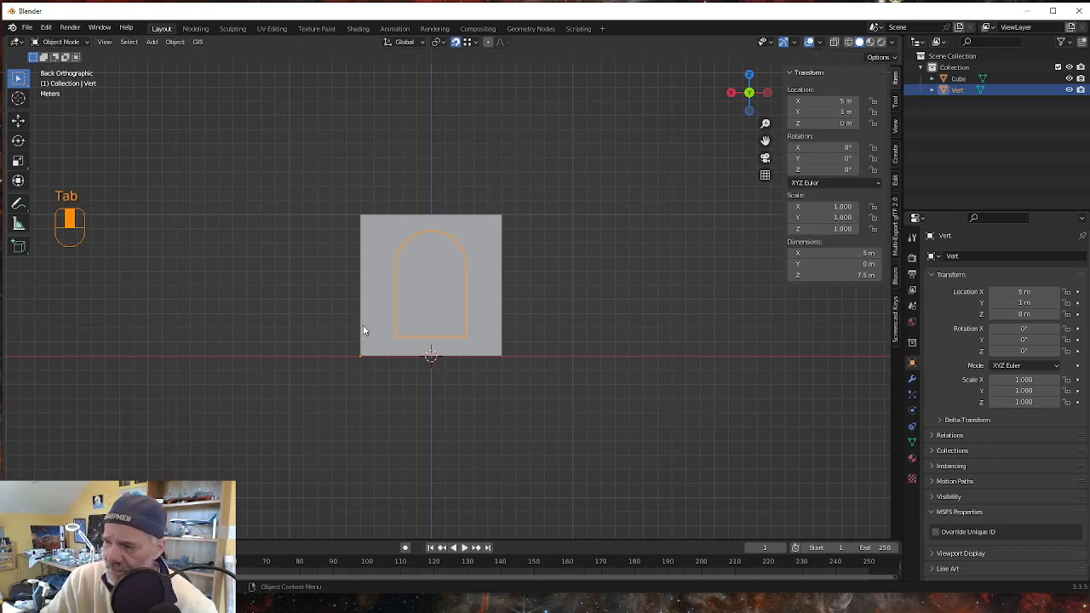
{"action": "left_click", "coordinate": [377, 297]}
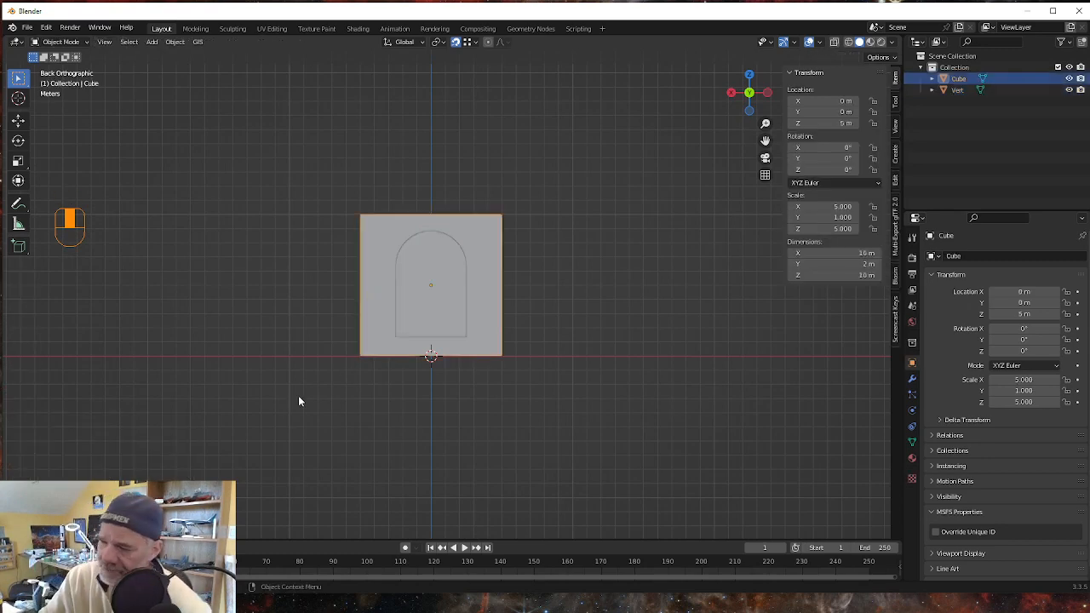
{"action": "key", "text": "Tab"}
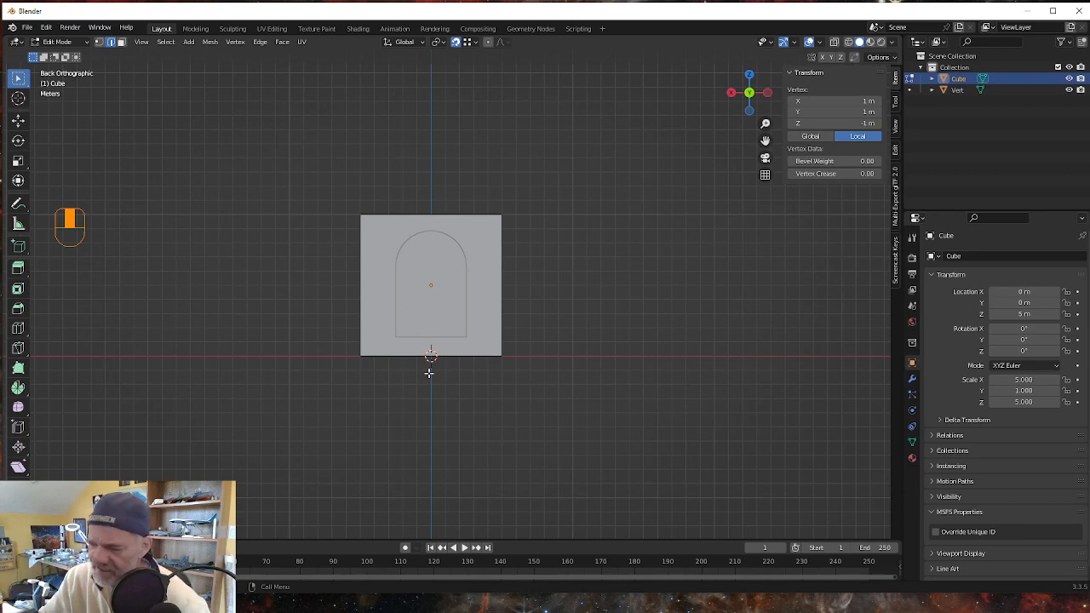
{"action": "key", "text": "ctrl"}
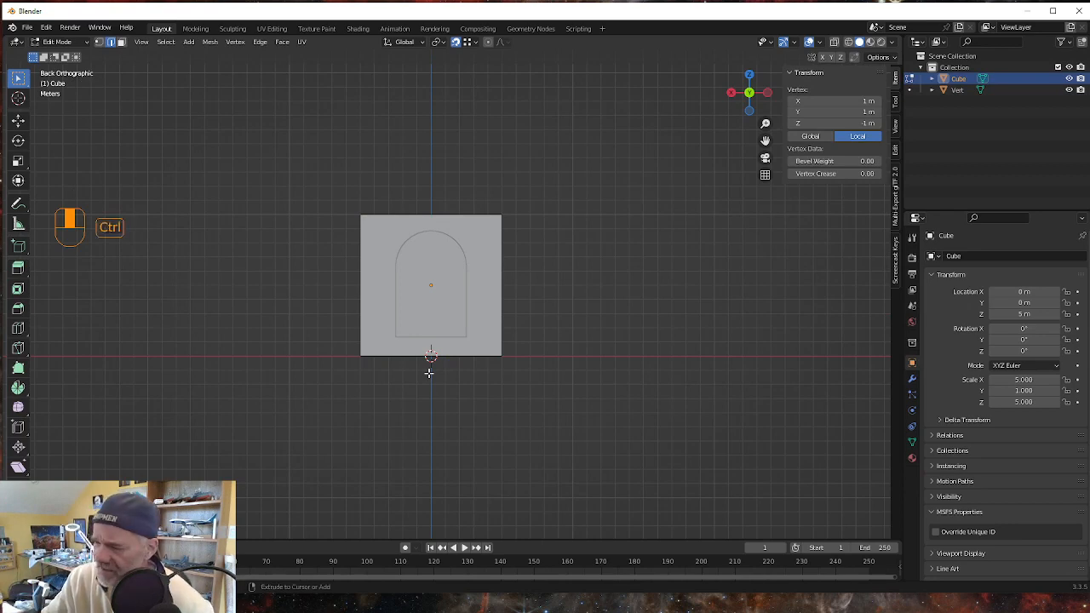
{"action": "left_click", "coordinate": [433, 310], "text": "ctrl"}
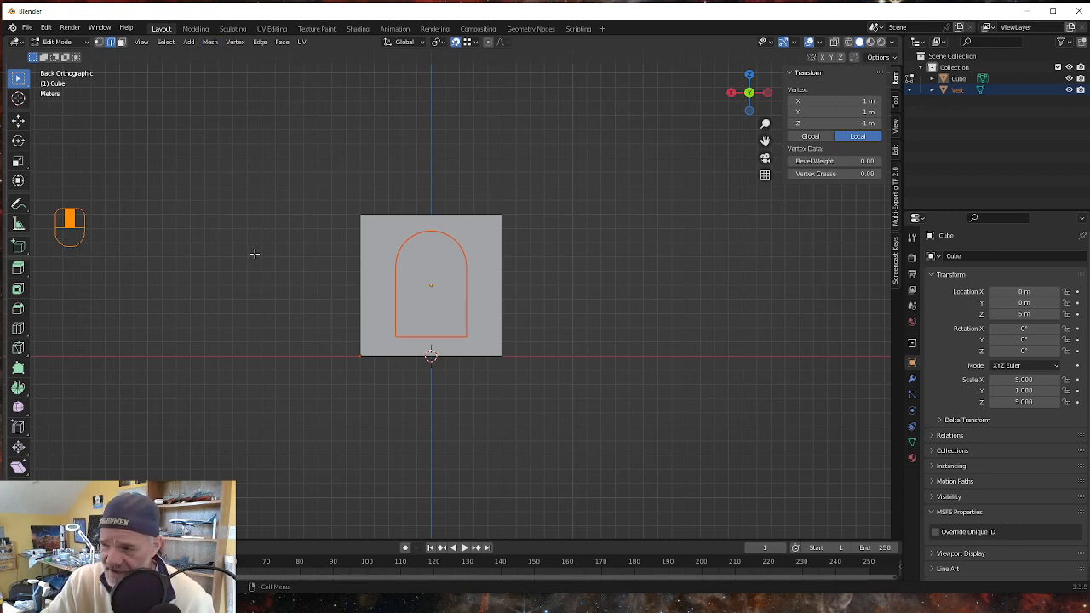
- Cut the arch outline into the wall's back face with Knife Project from back view, and undo the cut
{"action": "left_click", "coordinate": [208, 43]}
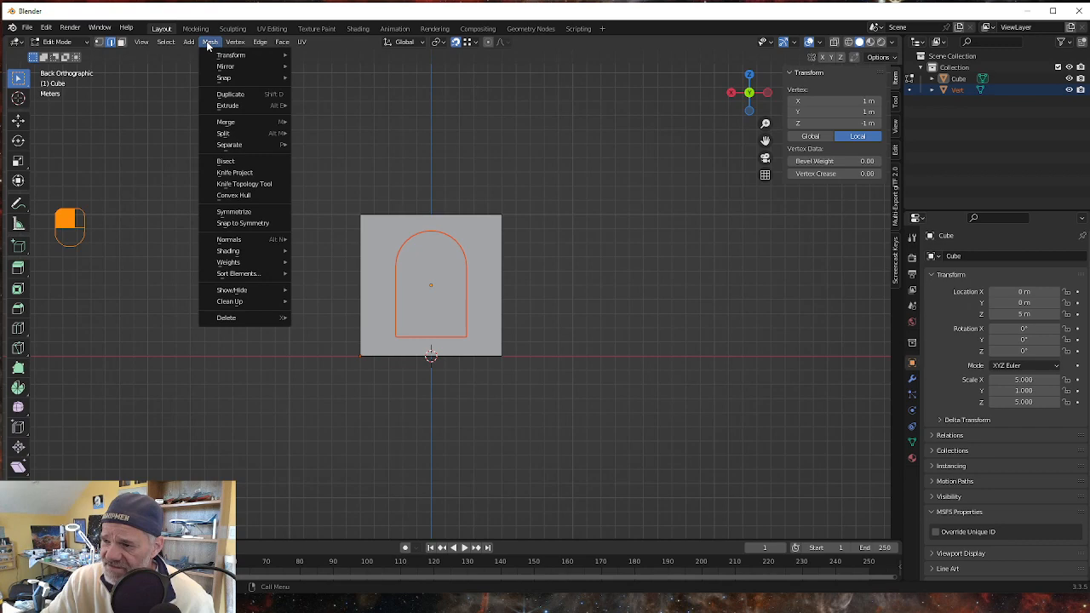
{"action": "left_click", "coordinate": [241, 174]}
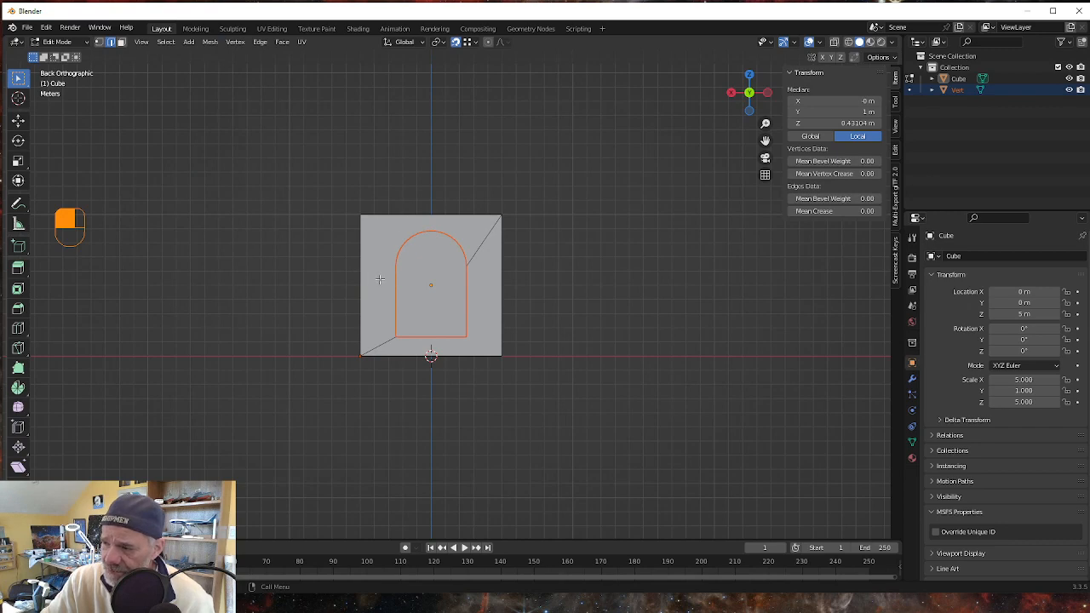
{"action": "middle_click_drag", "start_coordinate": [390, 280], "coordinate": [454, 303]}
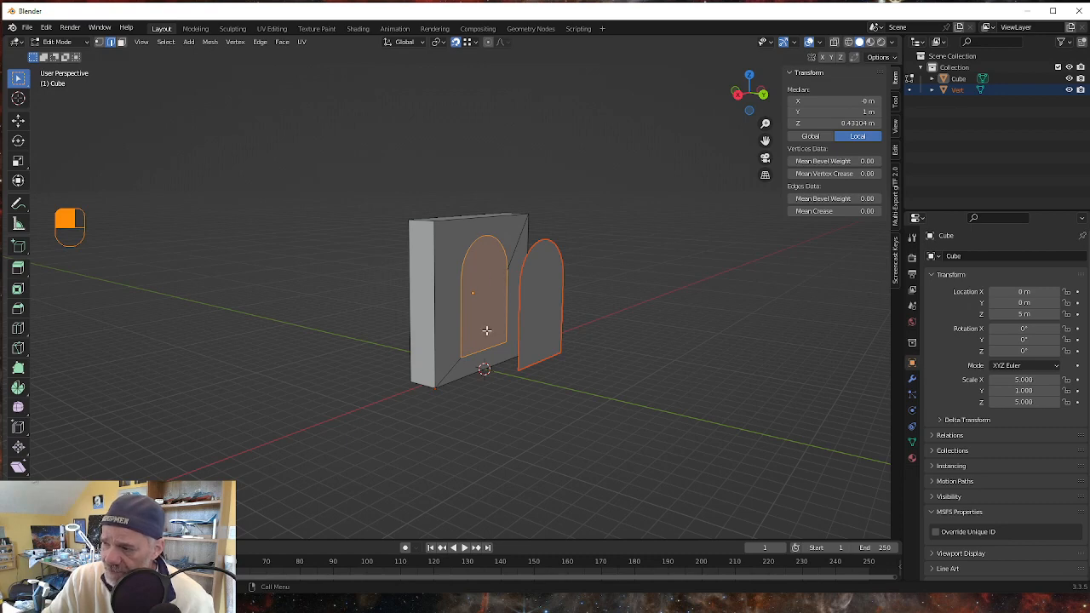
{"action": "middle_click_drag", "start_coordinate": [487, 331], "coordinate": [450, 341]}
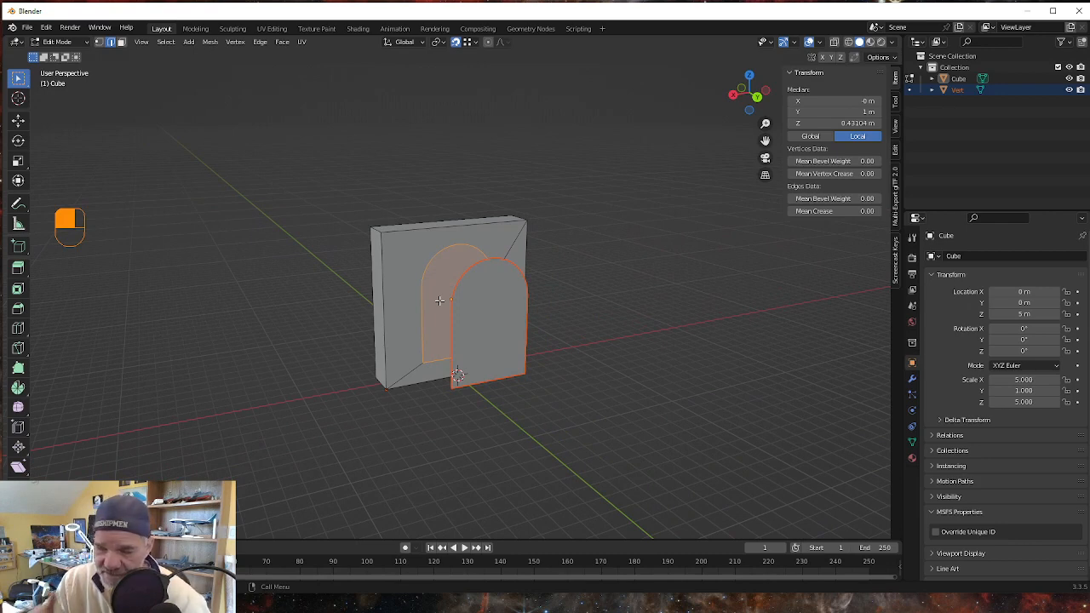
{"action": "key", "text": "ctrl"}
{"action": "key", "text": "ctrl+z"}
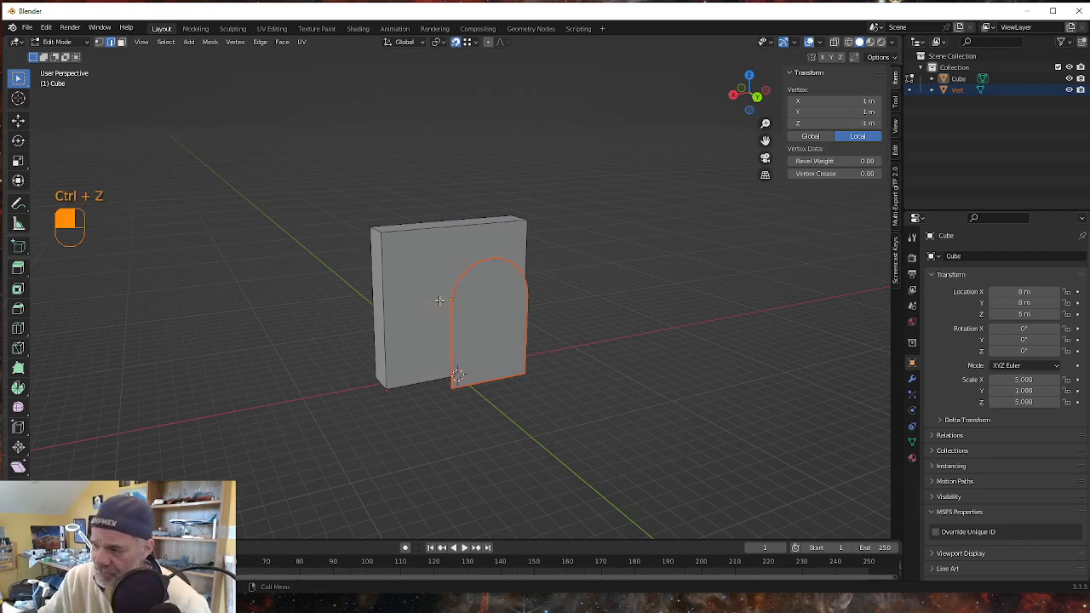
- Try Knife Project of the arch onto the wall from an angled perspective view, and undo the cut
{"action": "middle_click_drag", "start_coordinate": [511, 394], "coordinate": [511, 417]}
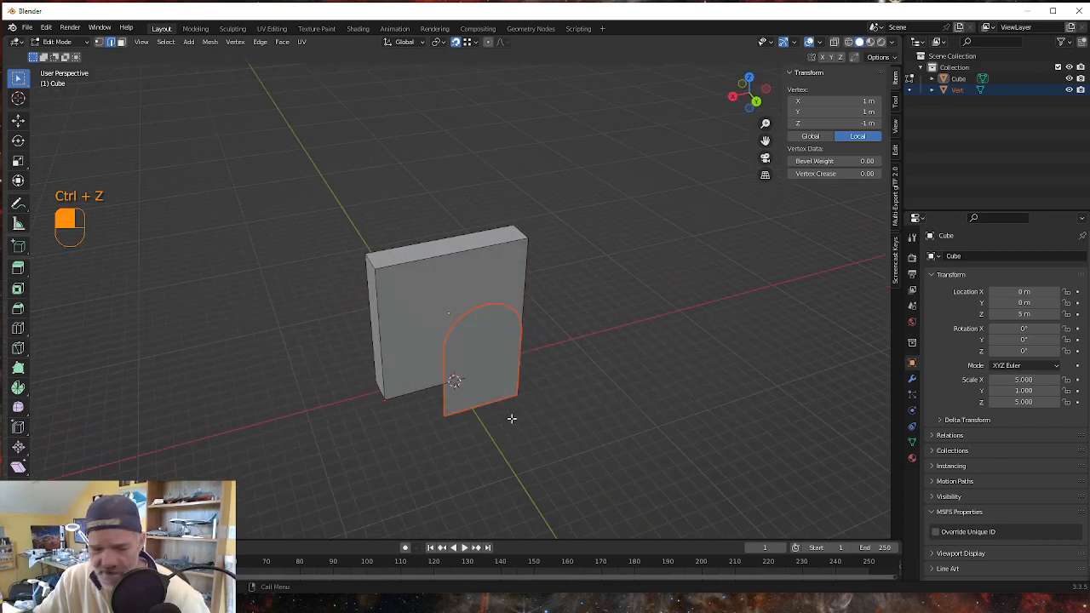
{"action": "key", "text": "grave"}
{"action": "key", "text": "9"}
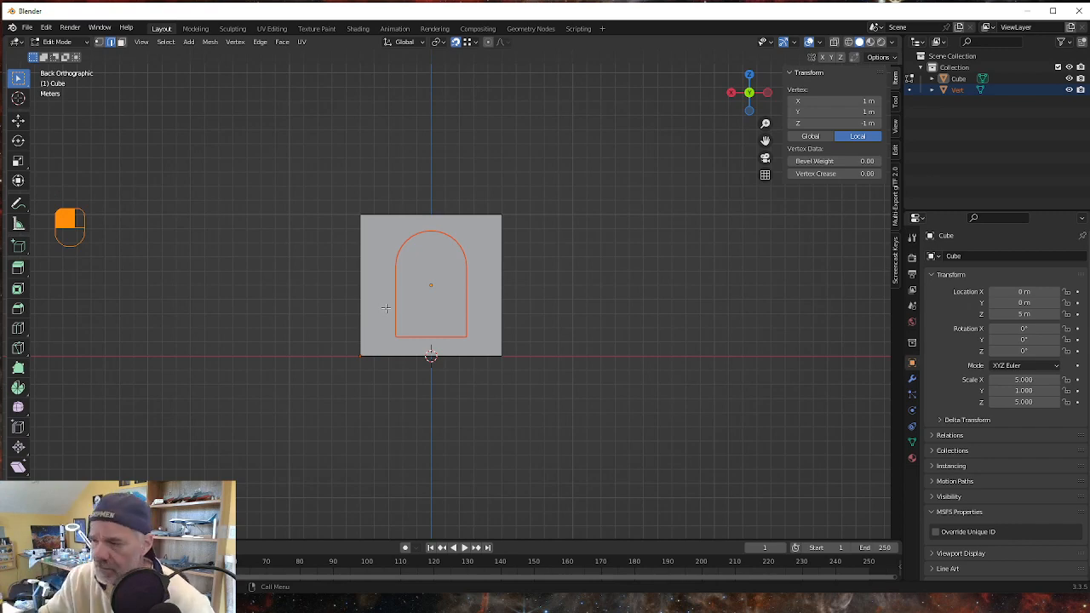
{"action": "middle_click_drag", "start_coordinate": [418, 441], "coordinate": [467, 442]}
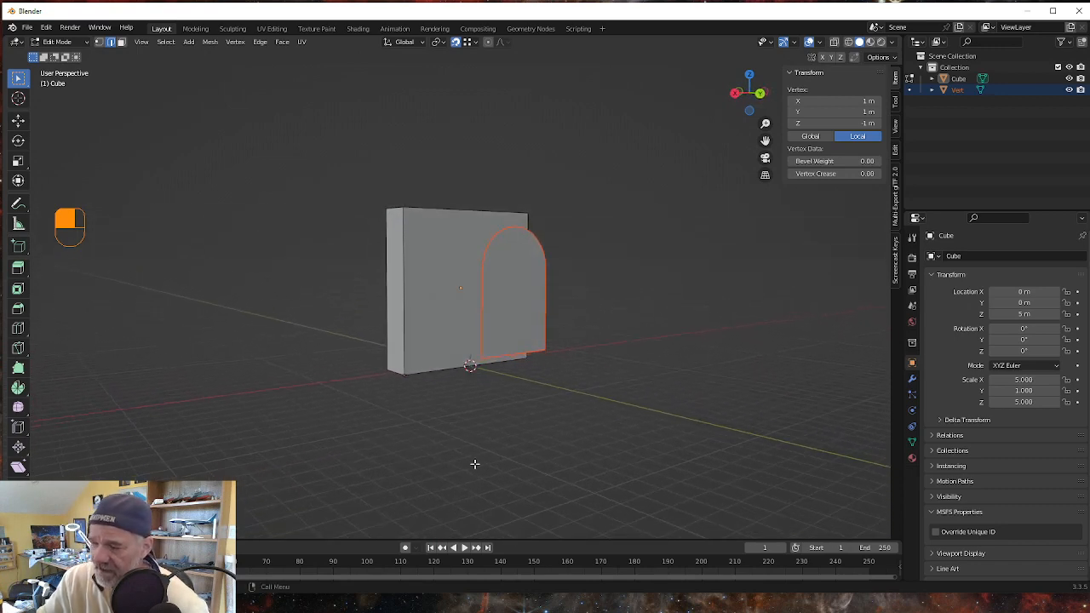
{"action": "left_click", "coordinate": [210, 42]}
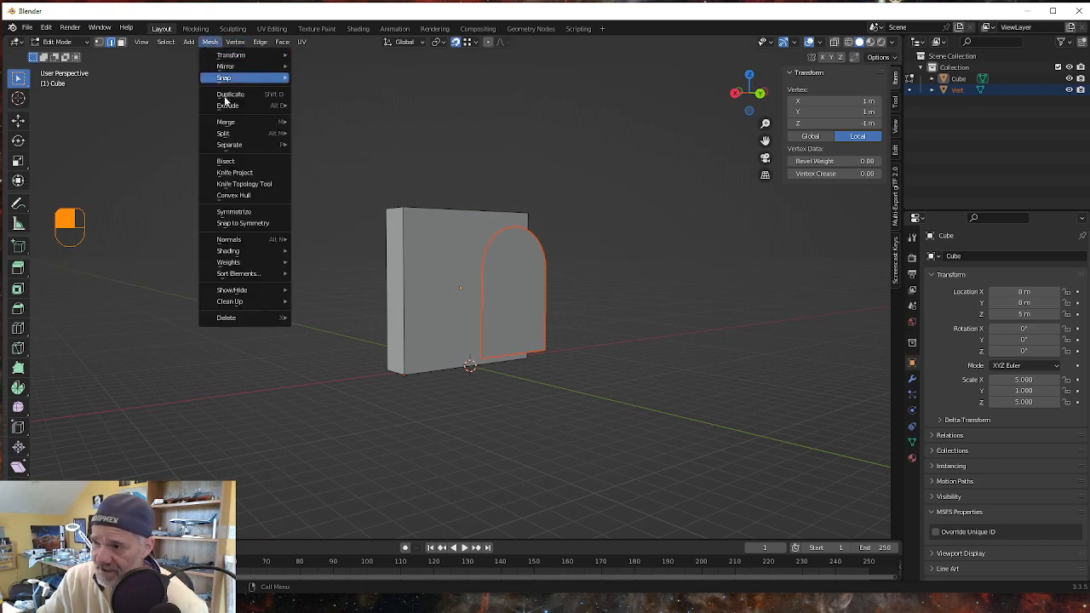
{"action": "left_click", "coordinate": [240, 174]}
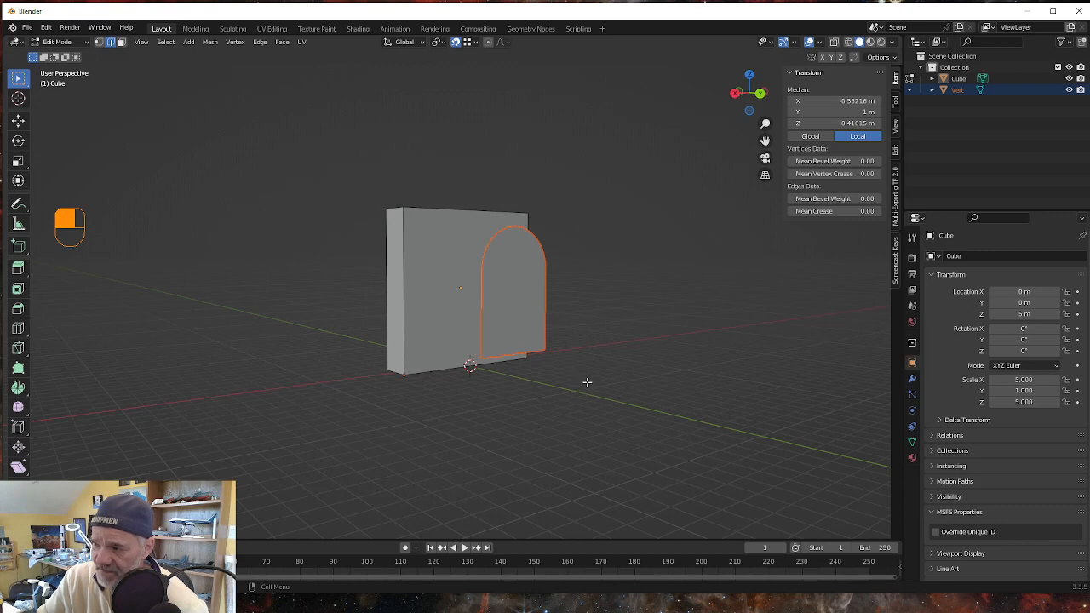
{"action": "mouse_move", "coordinate": [587, 383]}
{"action": "middle_mouse_down"}
{"action": "mouse_move", "coordinate": [553, 396]}
{"action": "mouse_move", "coordinate": [463, 399]}
{"action": "mouse_move", "coordinate": [556, 398]}
{"action": "mouse_move", "coordinate": [588, 384]}
{"action": "mouse_move", "coordinate": [568, 382]}
{"action": "middle_mouse_up"}
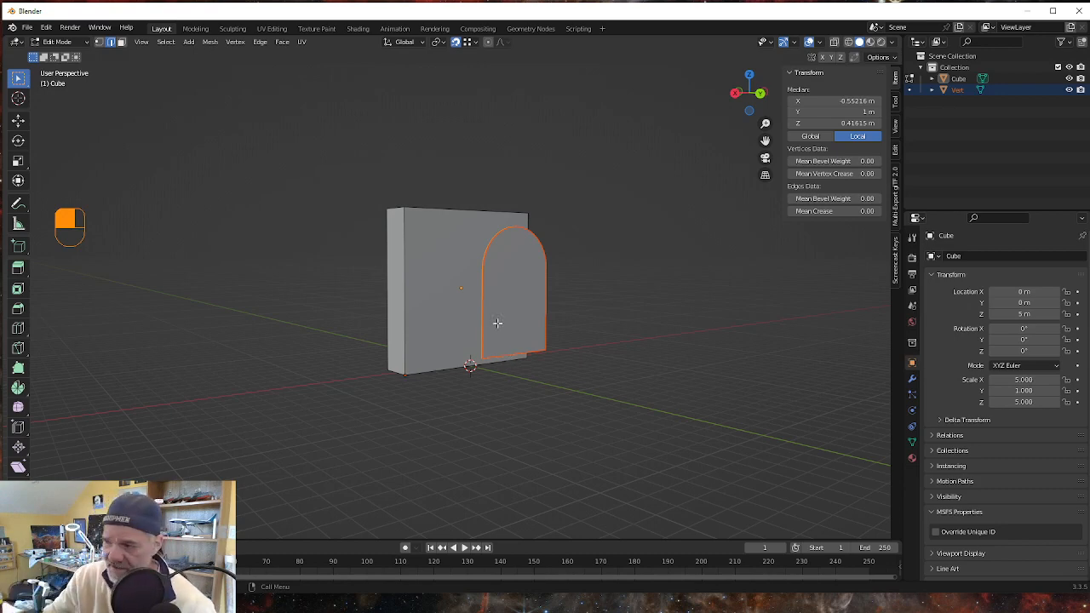
{"action": "middle_click_drag", "start_coordinate": [502, 372], "coordinate": [420, 404]}
{"action": "key", "text": "ctrl"}
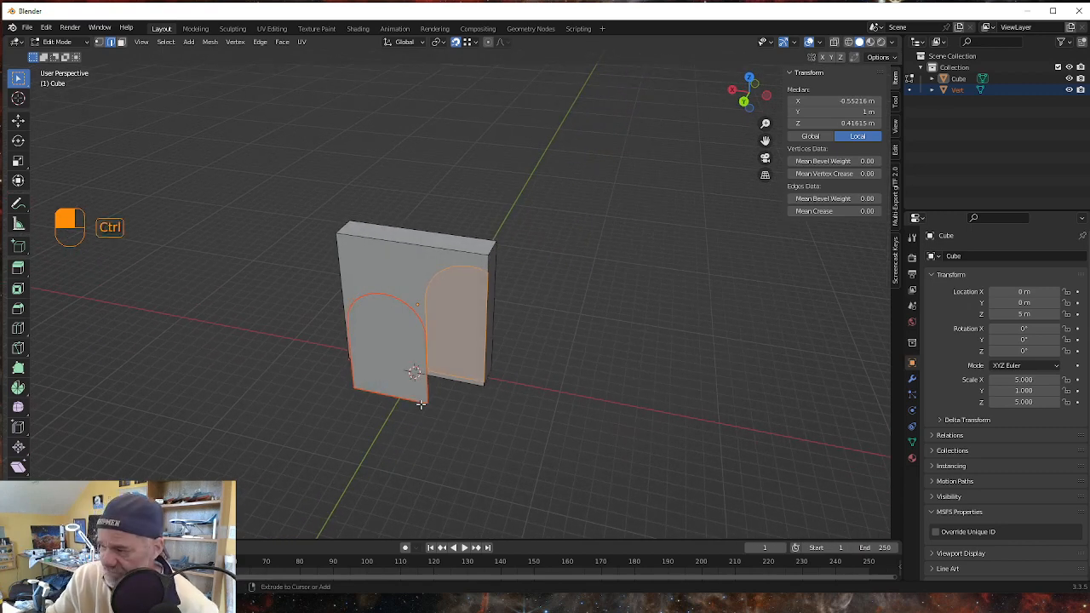
{"action": "key", "text": "ctrl+z"}
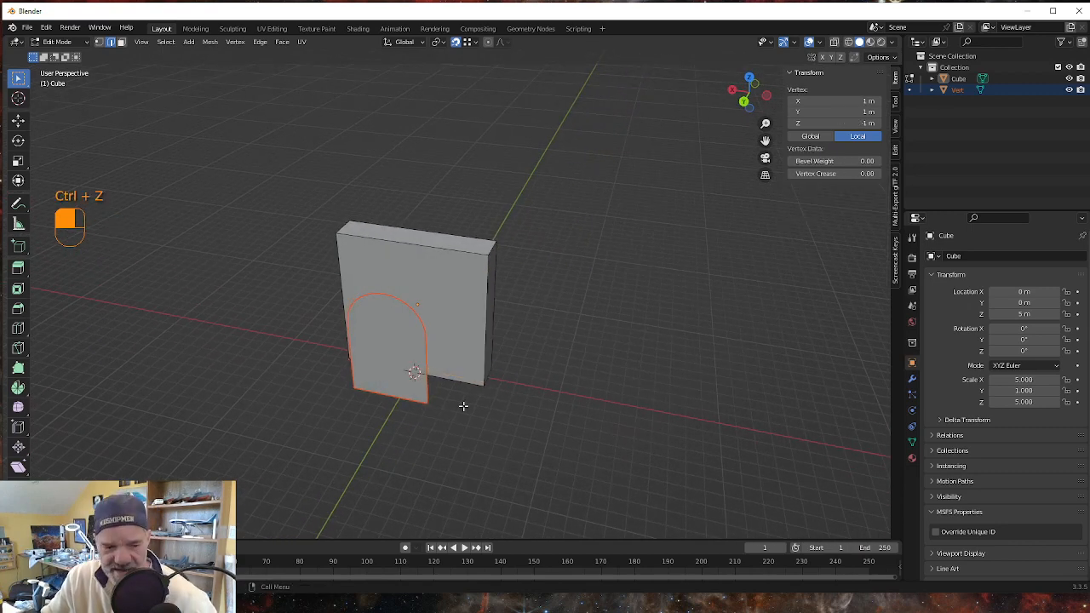
- From back view, cut the arch outline into the wall's back face with Knife Project, and hide the arch cutter object in the viewport
{"action": "key", "text": "grave"}
{"action": "key", "text": "9"}
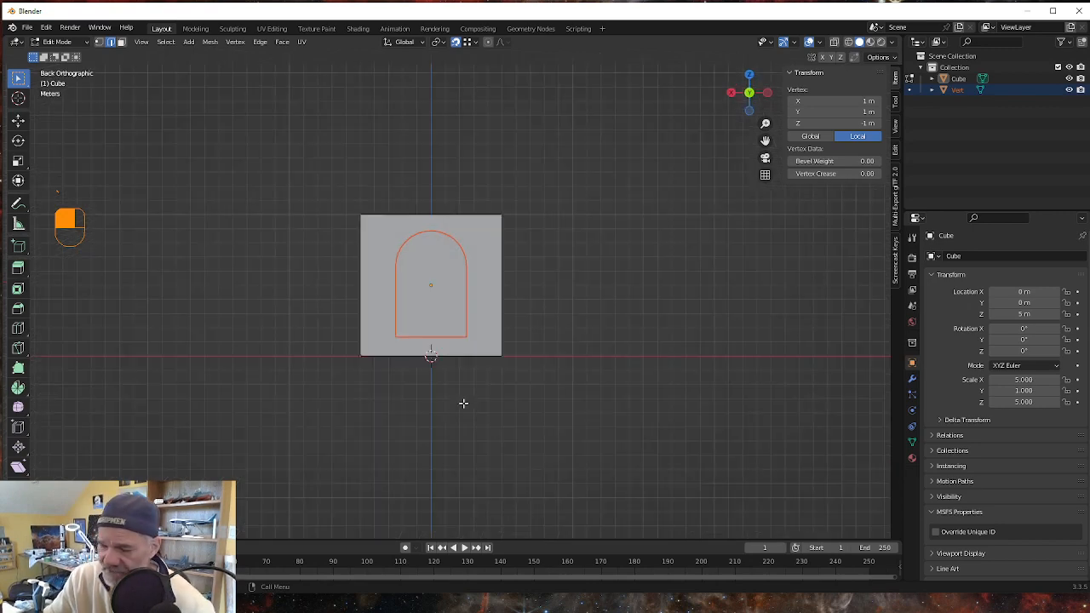
{"action": "left_click", "coordinate": [210, 42]}
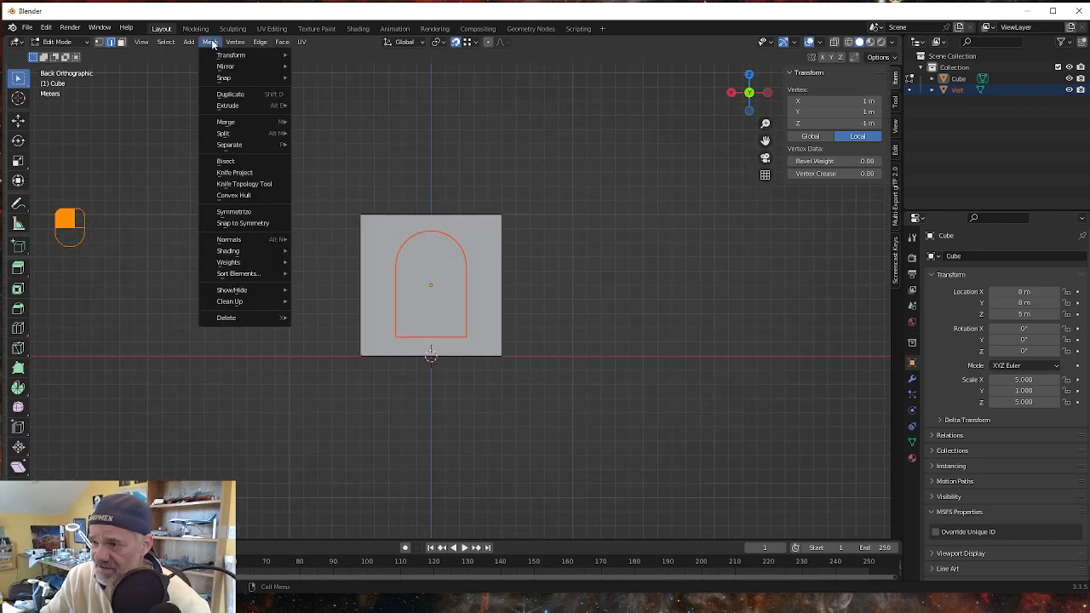
{"action": "left_click", "coordinate": [242, 175]}
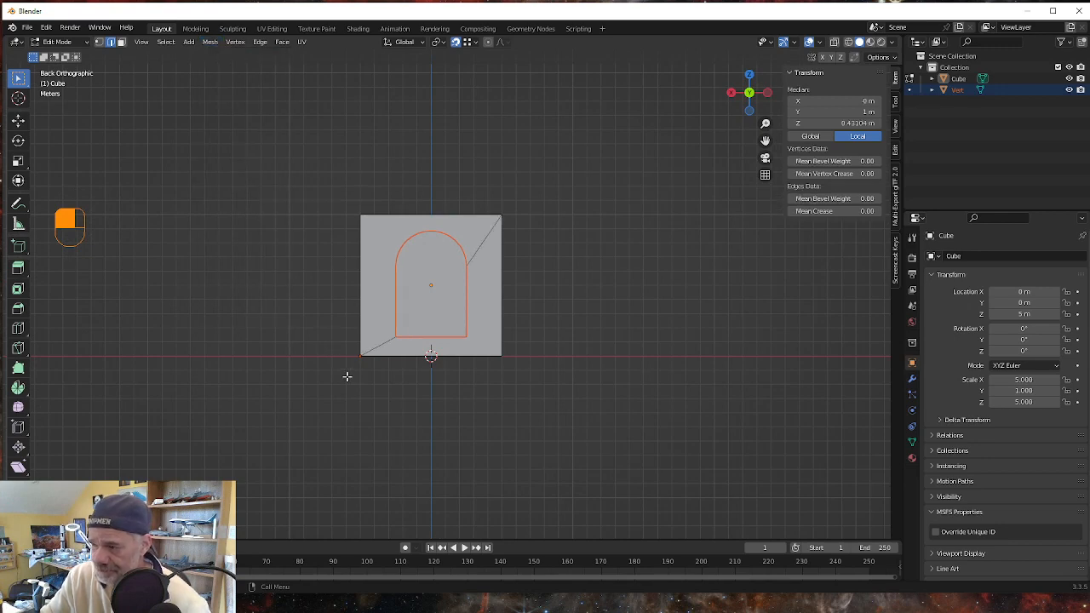
{"action": "middle_click_drag", "start_coordinate": [346, 377], "coordinate": [390, 401]}
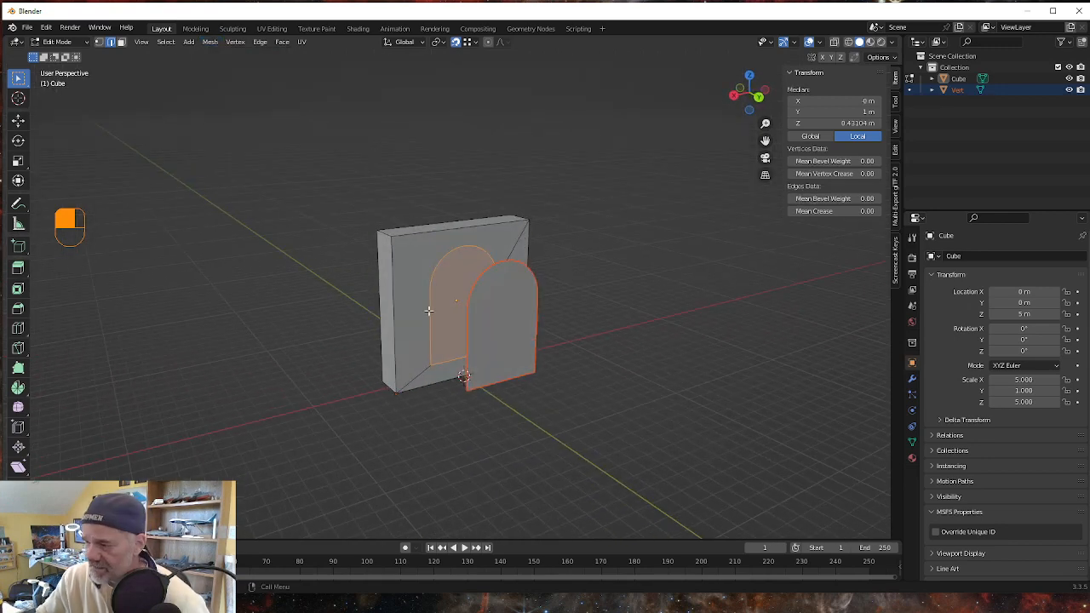
{"action": "left_click", "coordinate": [1070, 90]}
{"action": "middle_click_drag", "start_coordinate": [412, 453], "coordinate": [445, 464]}
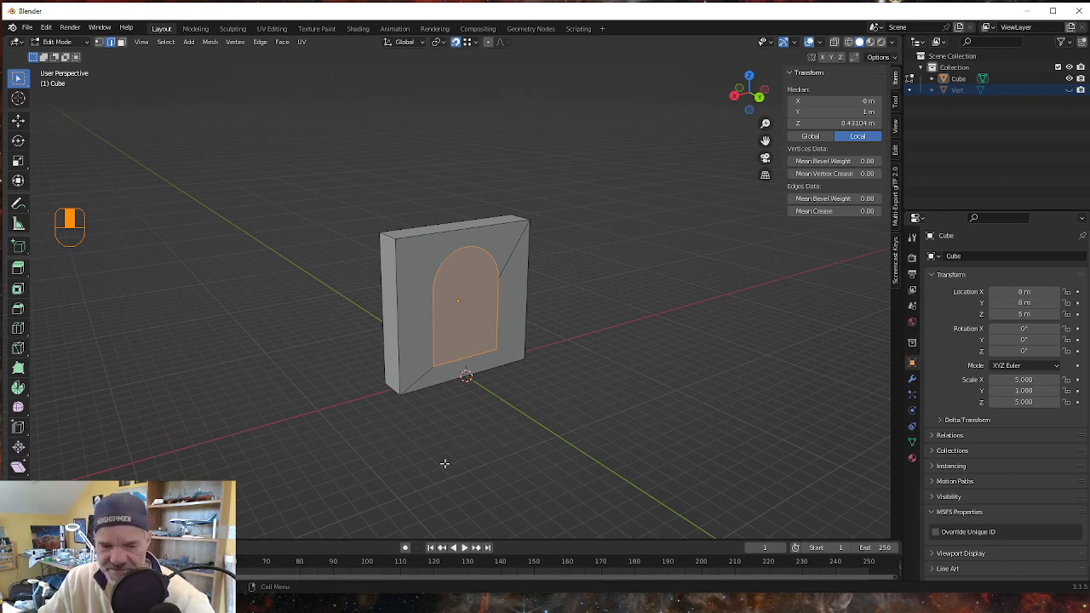
- Extrude the arched face about 0.83 m inward into the wall to form a recess
{"action": "key", "text": "e"}
{"action": "key", "text": "shift"}
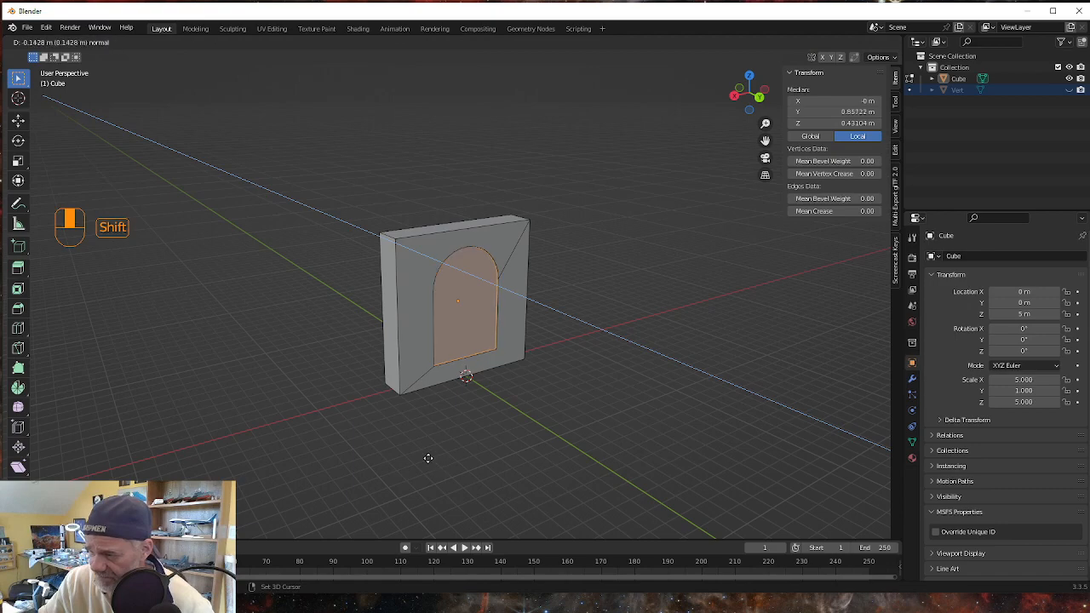
{"action": "left_click", "coordinate": [375, 423]}
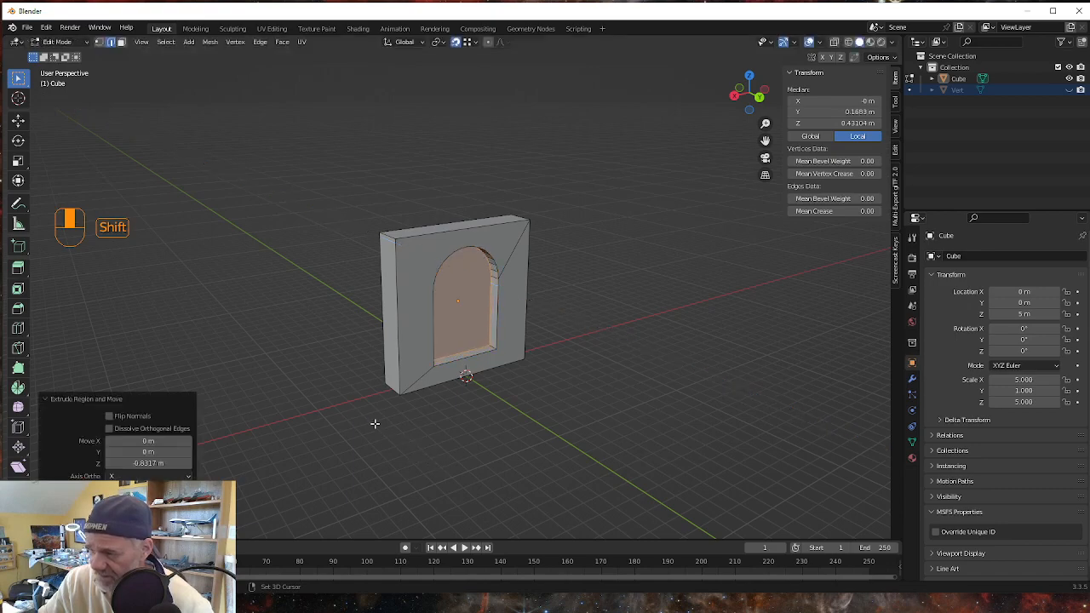
{"action": "mouse_move", "coordinate": [601, 492]}
{"action": "middle_mouse_down"}
{"action": "mouse_move", "coordinate": [482, 477]}
{"action": "mouse_move", "coordinate": [499, 457]}
{"action": "mouse_move", "coordinate": [579, 482]}
{"action": "mouse_move", "coordinate": [602, 477]}
{"action": "middle_mouse_up"}
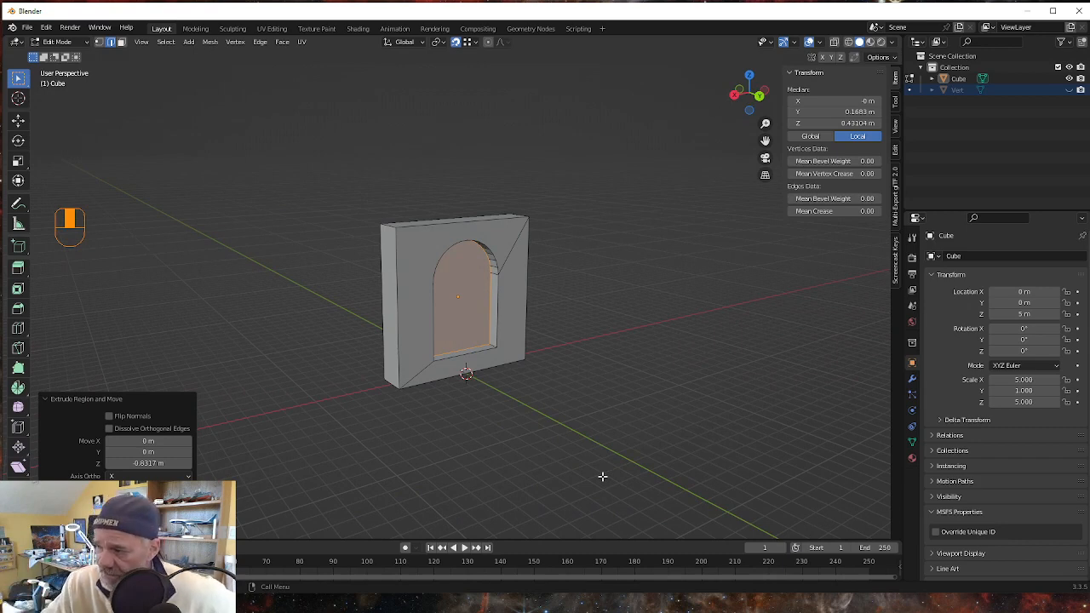
{"action": "middle_click_drag", "start_coordinate": [550, 494], "coordinate": [515, 478]}
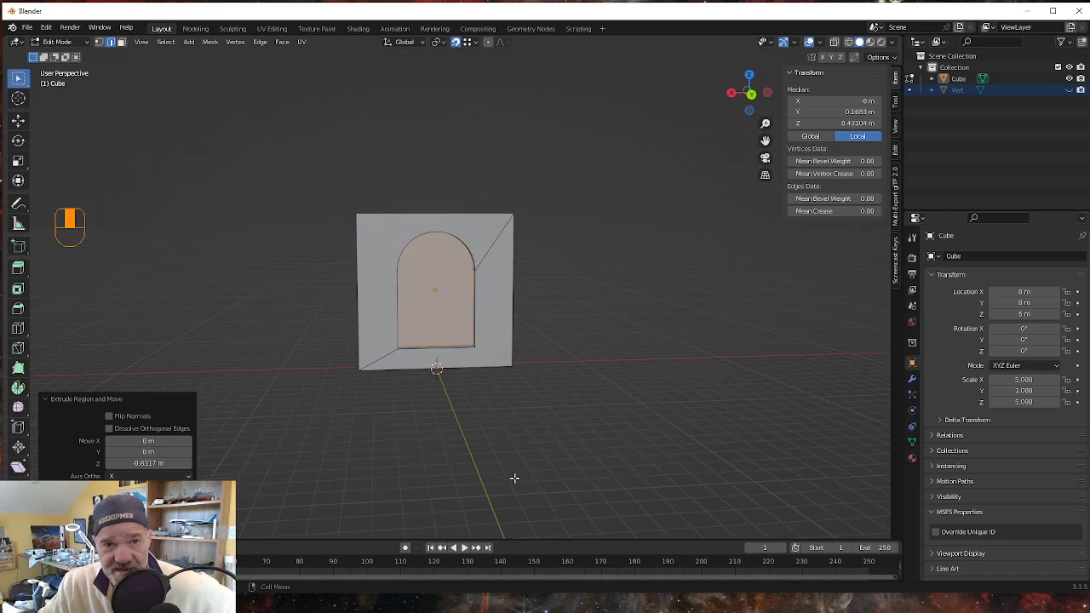